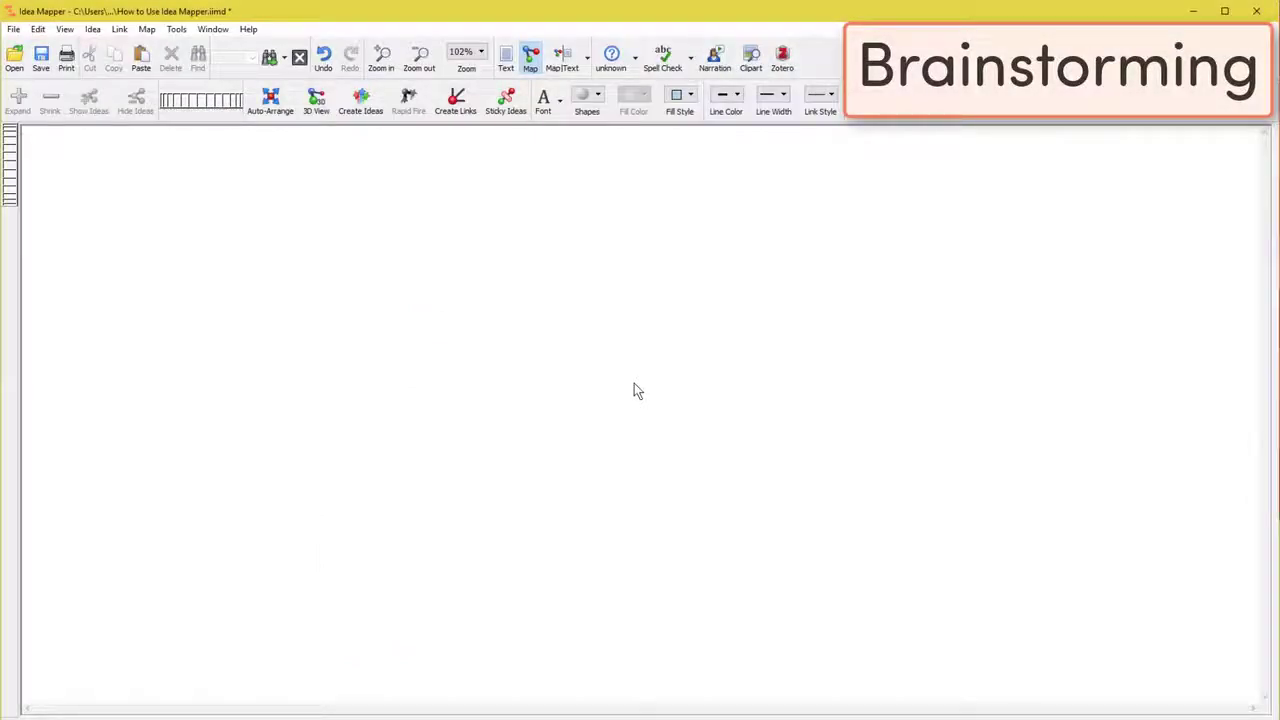
Brainstorm the ideas "The Case for Protecting Snow Leopards", "Species Status" and "Effects on Humans" on the blank map.
double_click(634, 390)
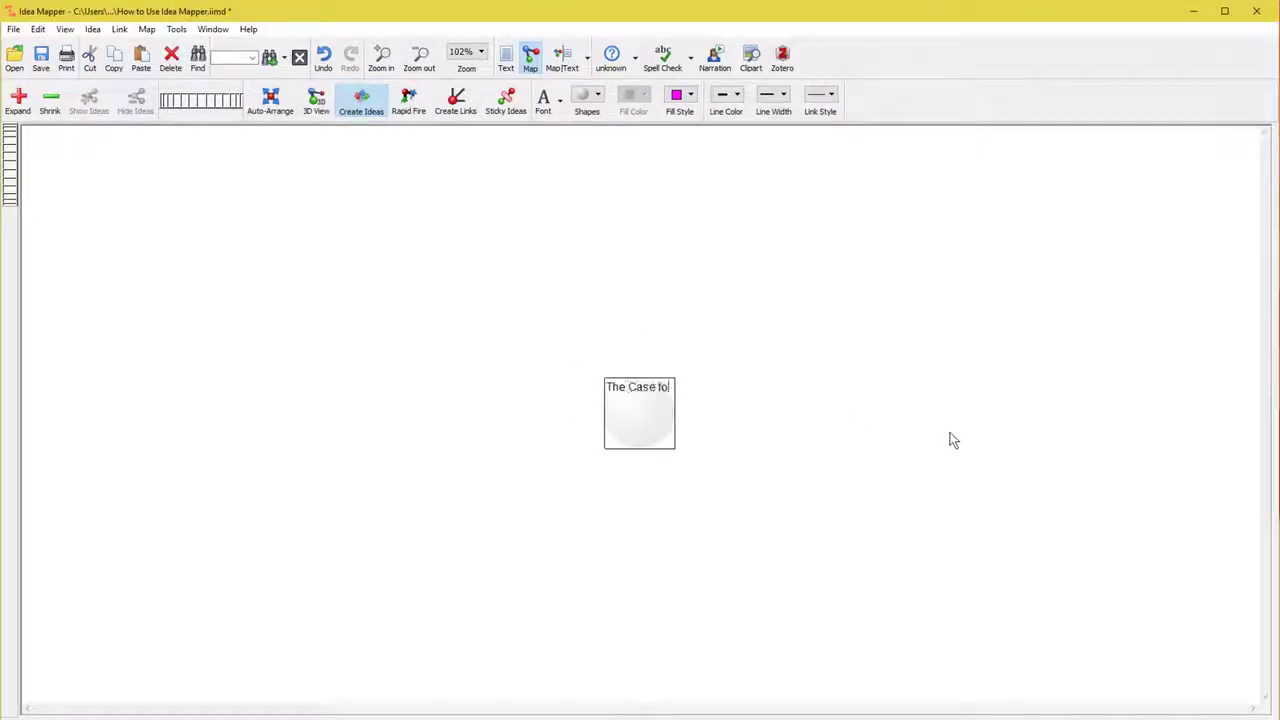
text(The Case for Protecting Snow Leopards)
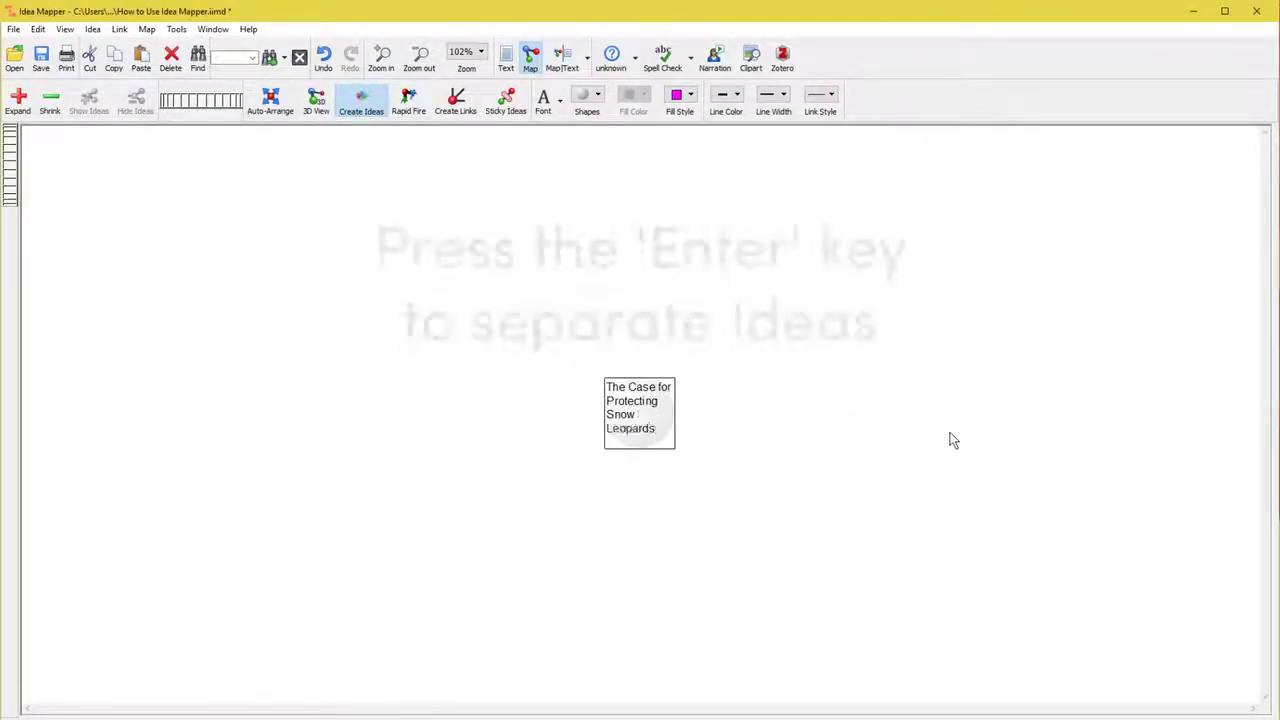
key(Return)
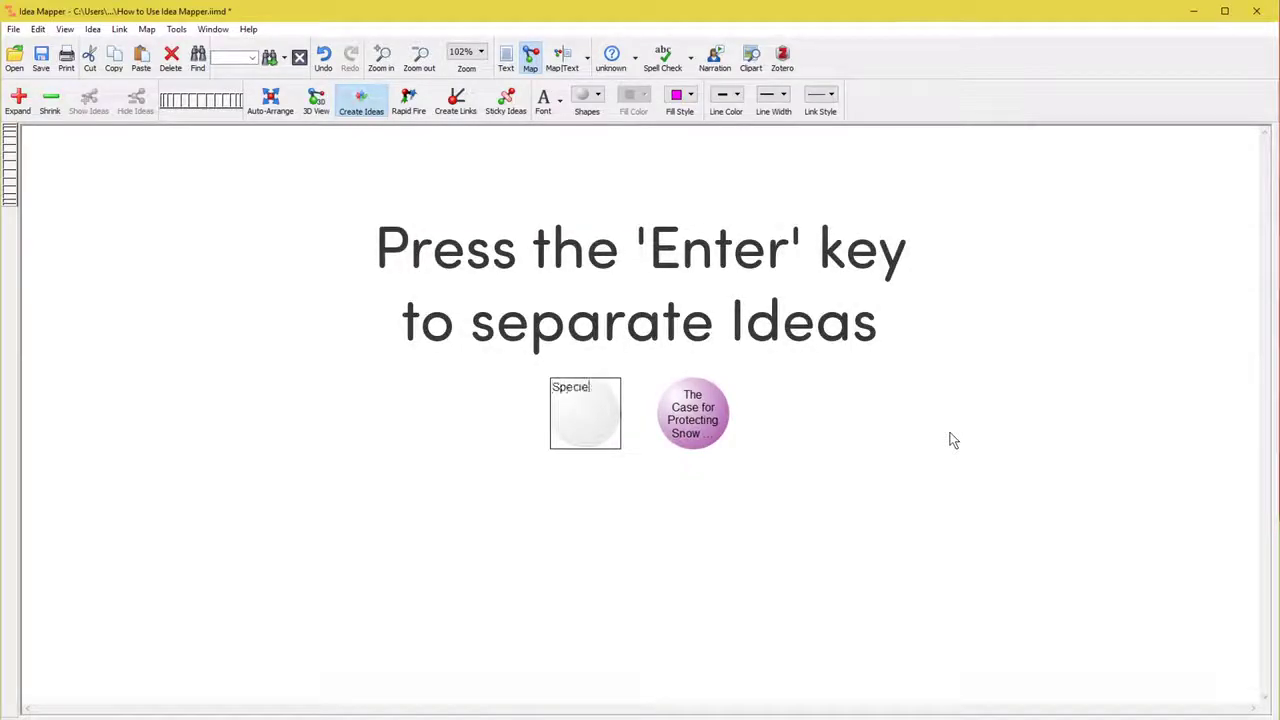
text(Species Status)
key(Return)
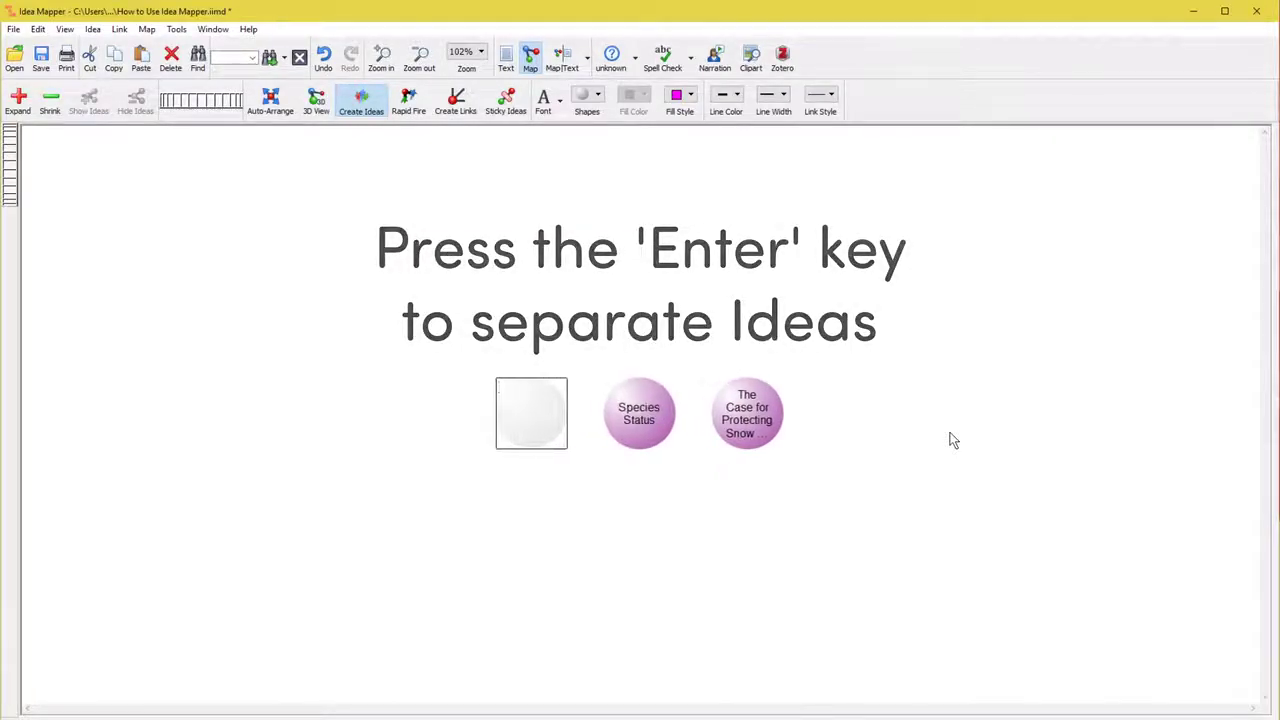
text(Effects on Humans)
key(Return)
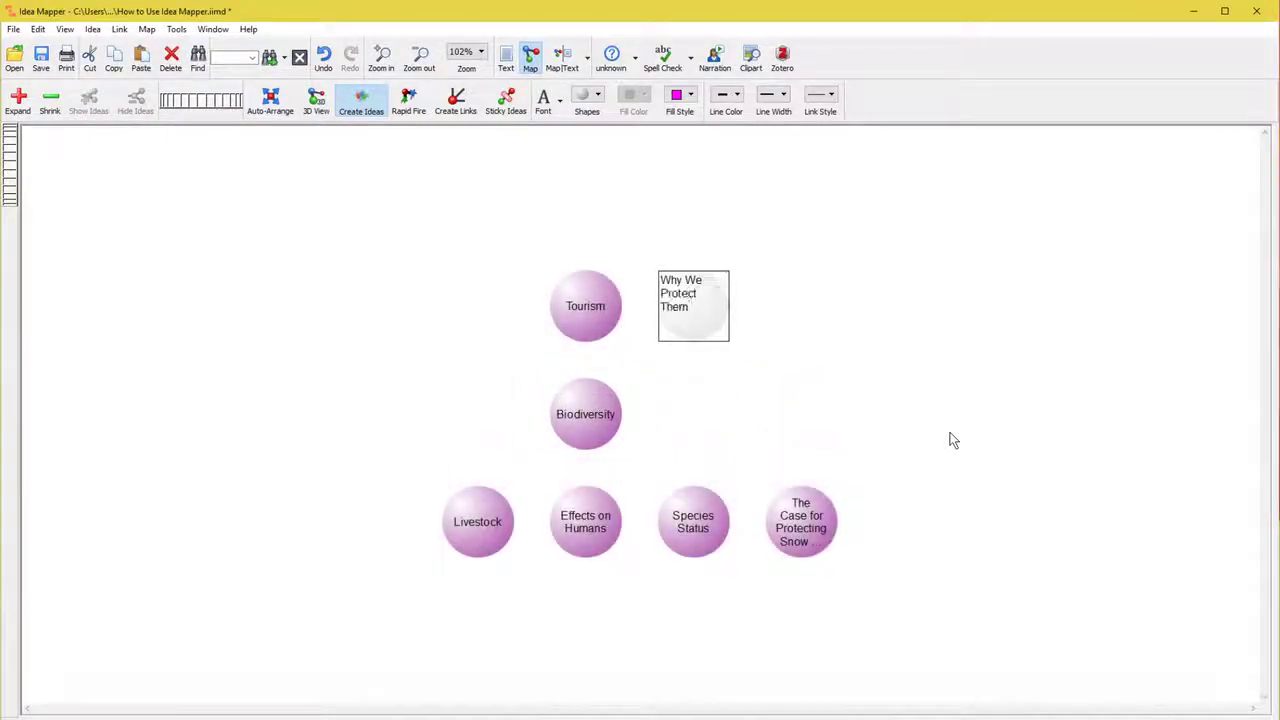
Add the ideas "Livestock", "Biodiversity", "Tourism", "Why We Protect Them", "Conclusion" and "Introduction", and end the brainstorming.
key(Return)
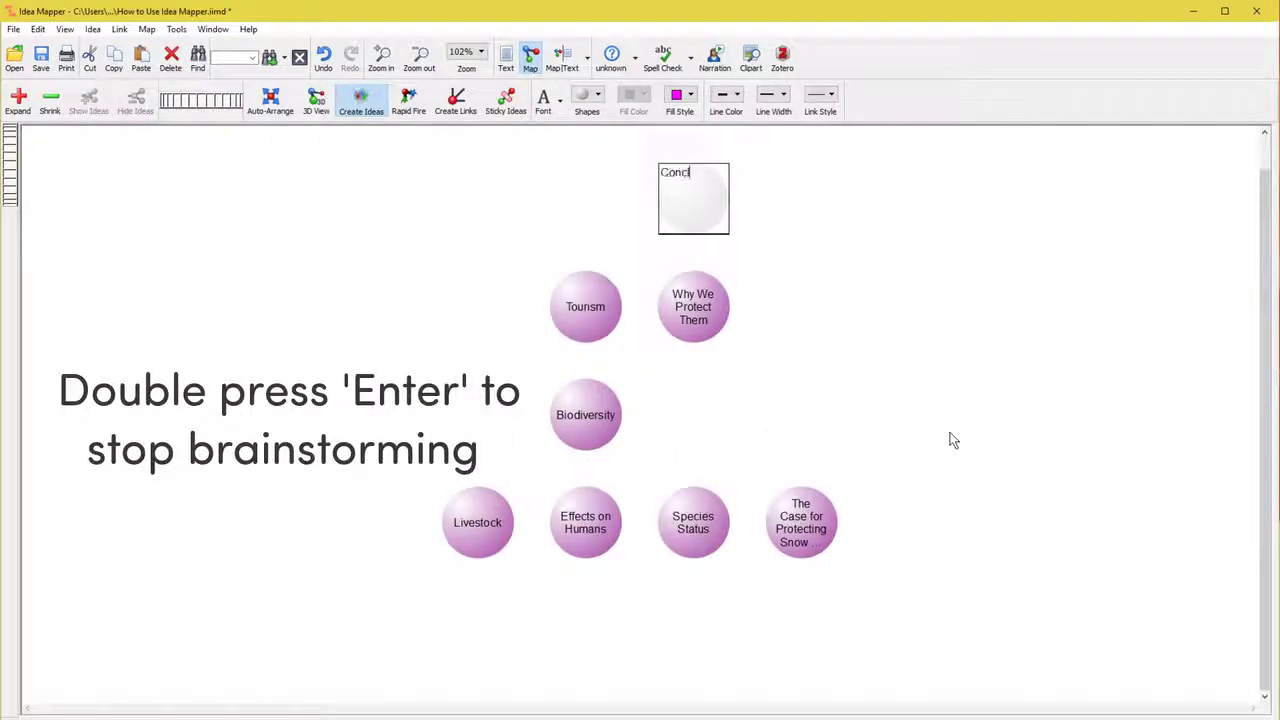
key(Return)
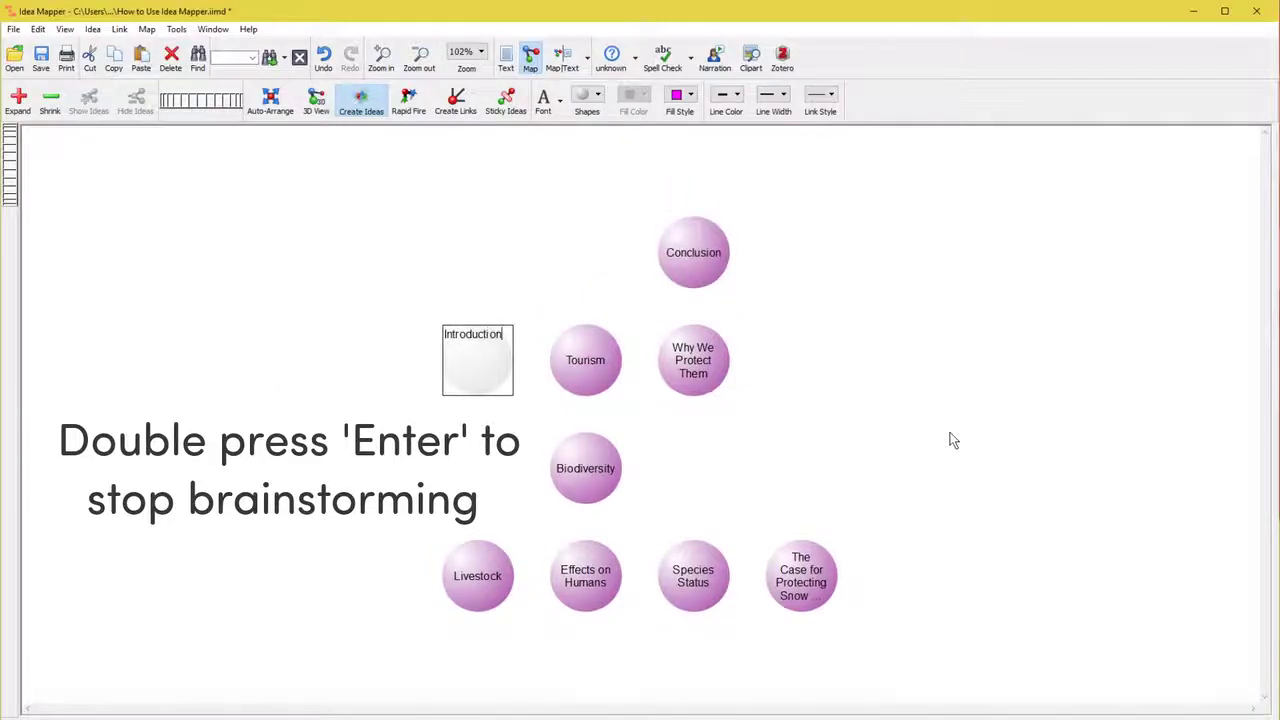
key(Return)
key(Return)
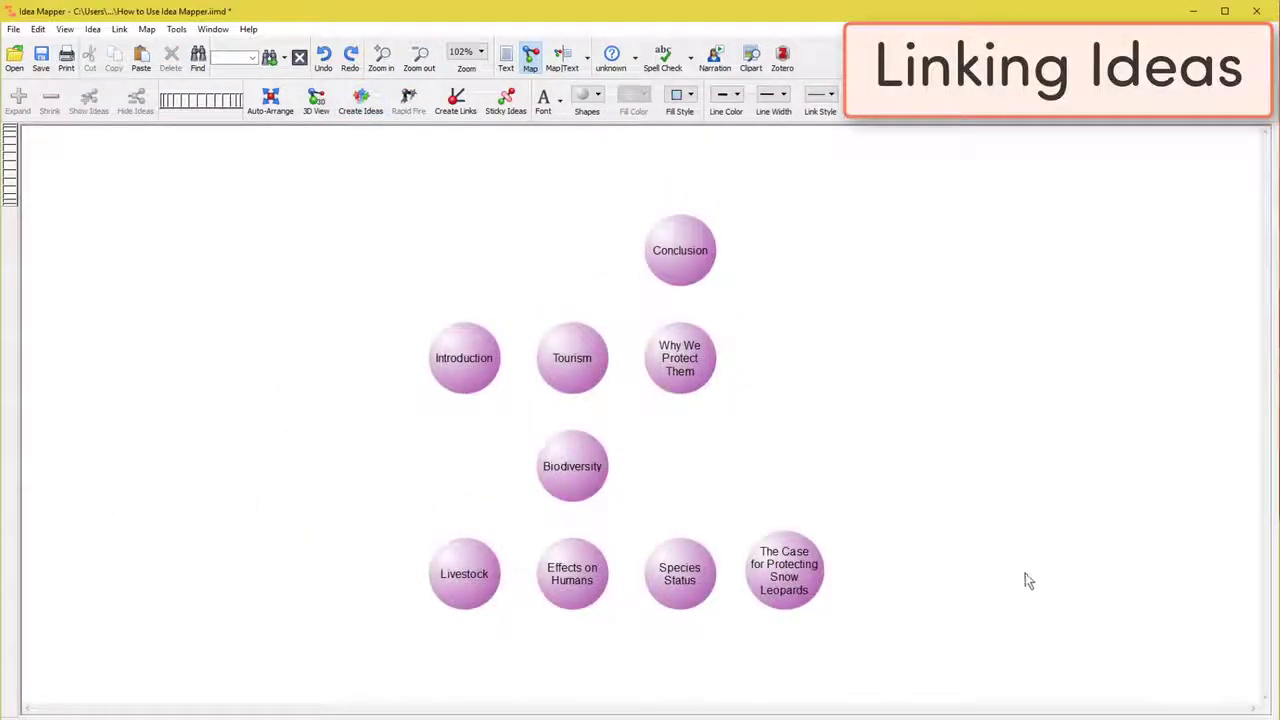
Link Effects on Humans and Species Status to the Snow Leopards title idea, and Why We Protect Them to Species Status.
drag(590, 588, 790, 582)
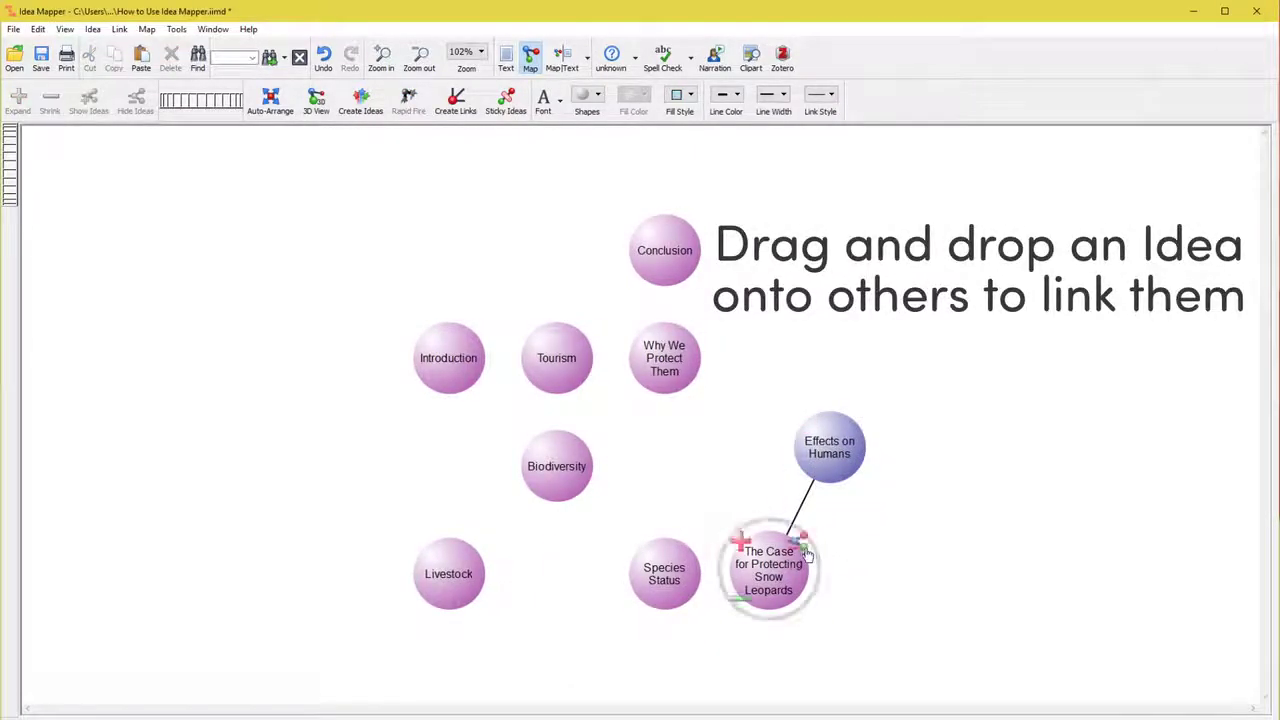
drag(664, 583, 638, 650)
drag(680, 366, 640, 645)
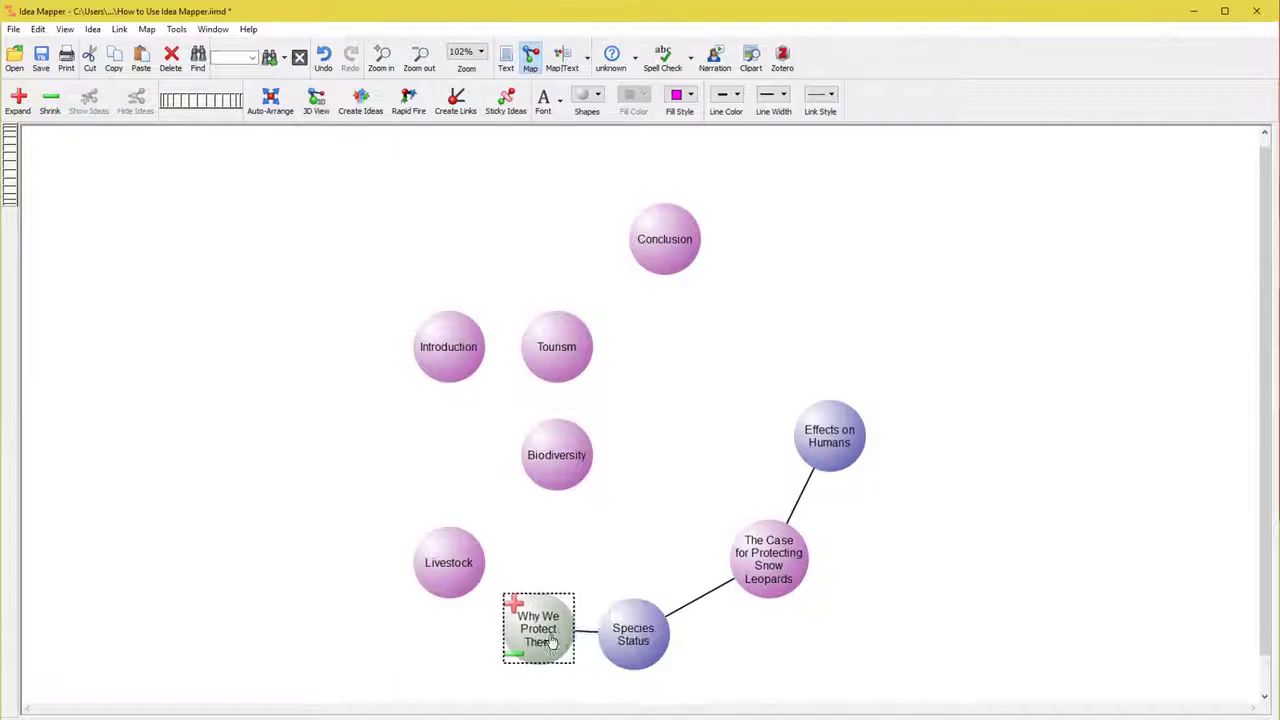
click(630, 543)
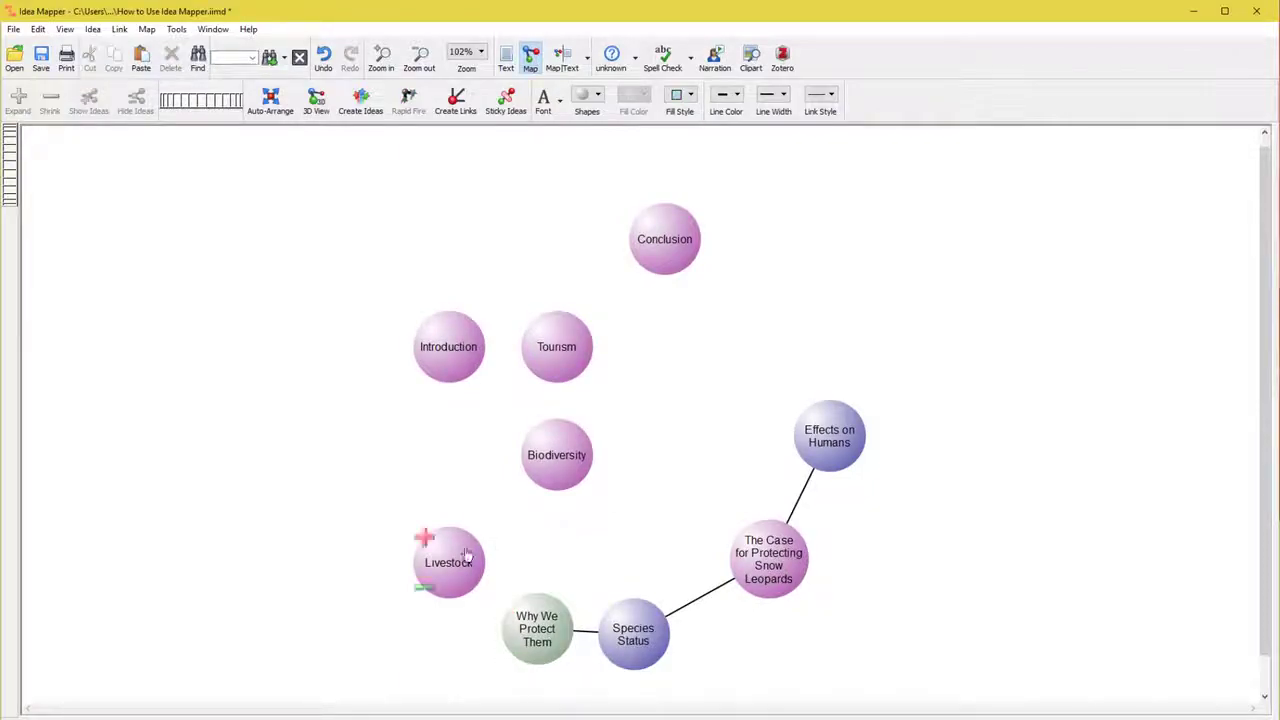
Link the Livestock, Biodiversity and Tourism ideas to Effects on Humans, spreading them around it.
drag(466, 555, 860, 432)
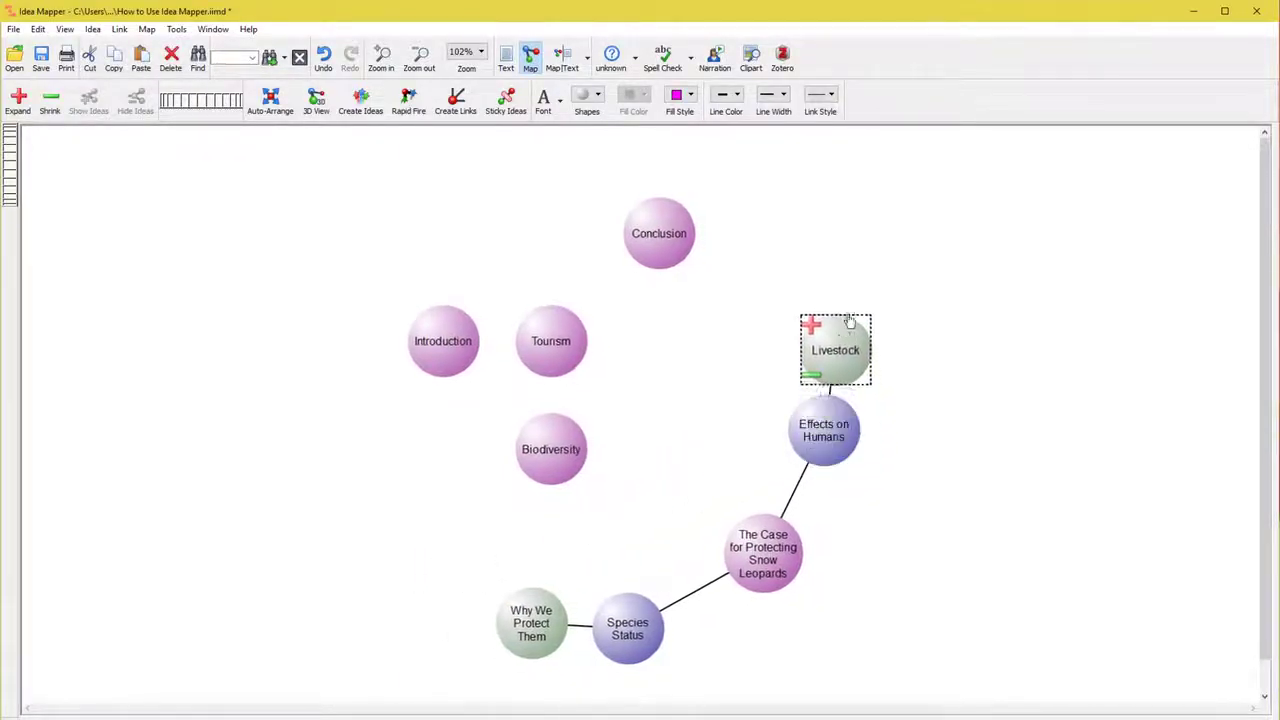
click(899, 381)
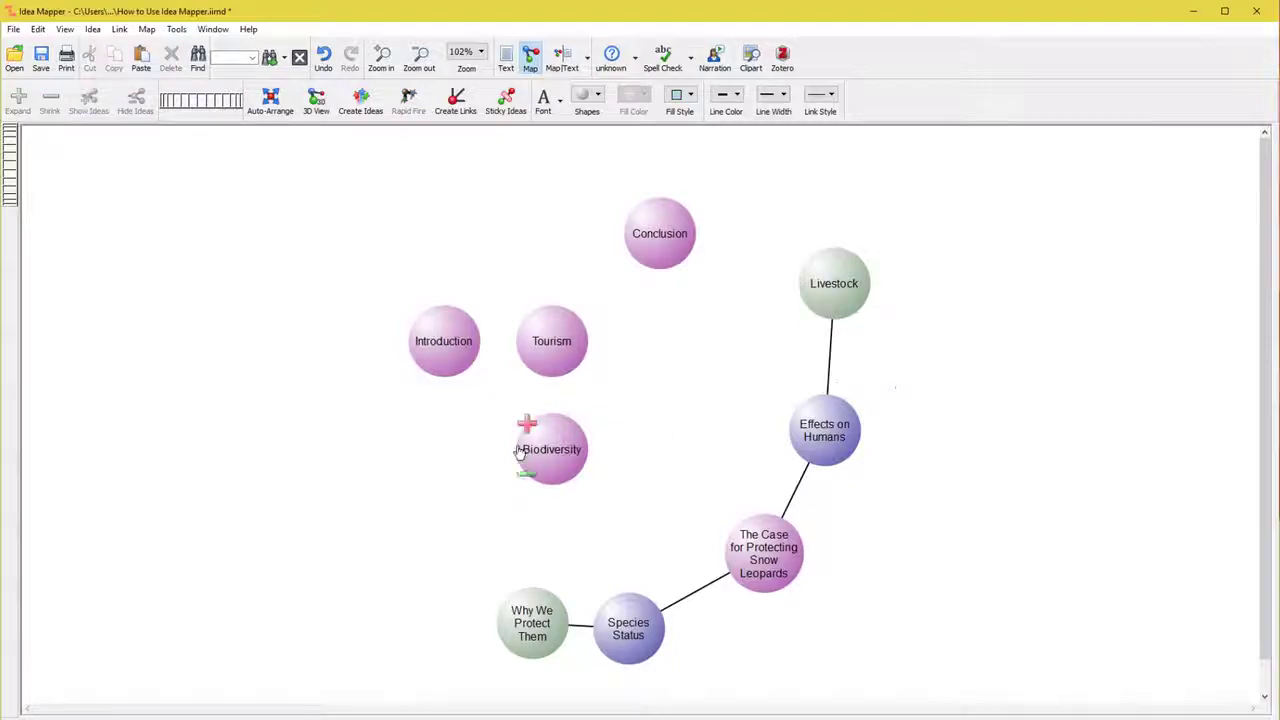
drag(519, 452, 900, 385)
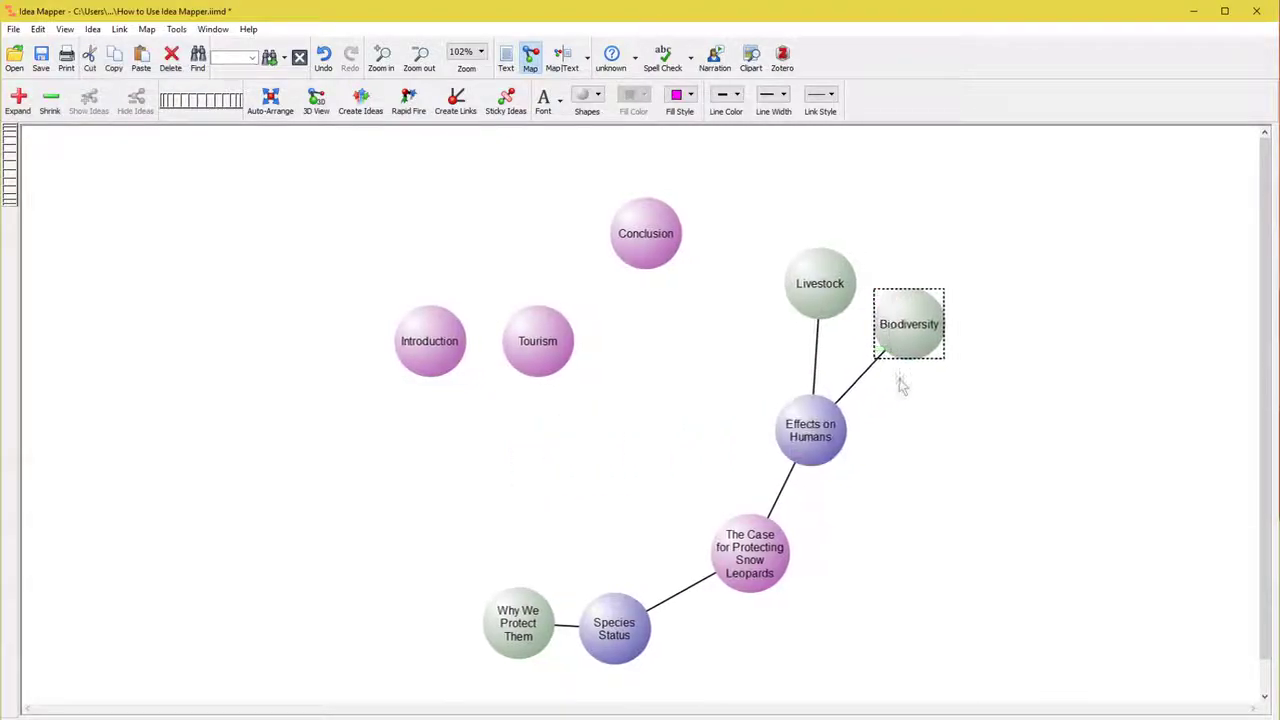
click(900, 385)
drag(559, 353, 987, 455)
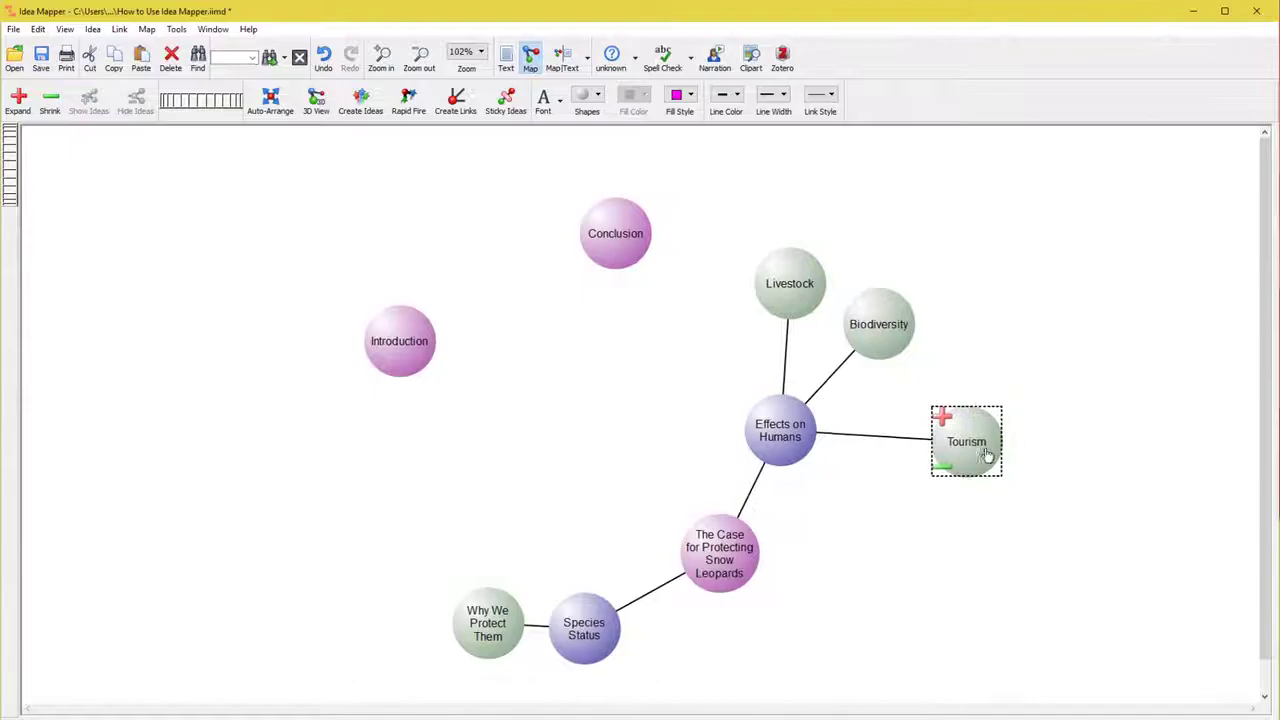
click(806, 527)
Link the Introduction and Conclusion ideas to The Case for Protecting Snow Leopards.
drag(413, 366, 728, 568)
drag(551, 233, 653, 565)
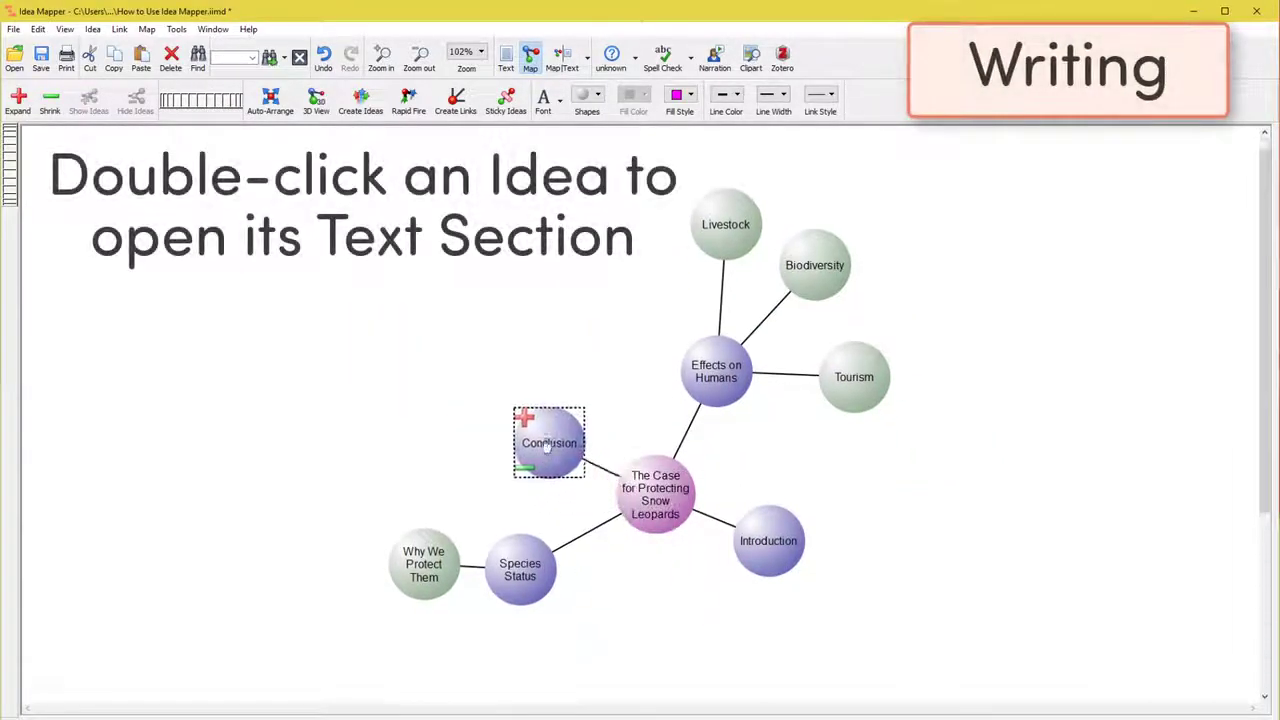
Write the Why We Protect Them text section, starting "Snow Leopards are one of many endangered species" and ending "facing the same threats.".
double_click(428, 576)
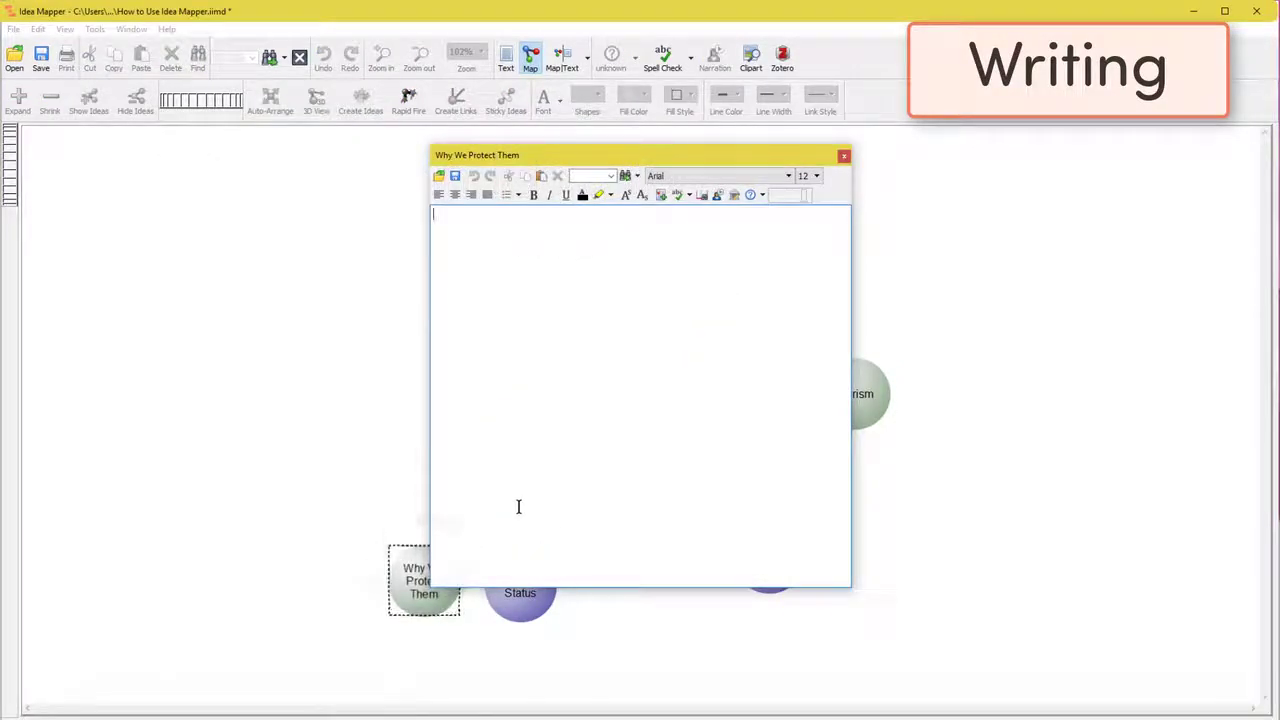
text(Snow Leopards are one of many)
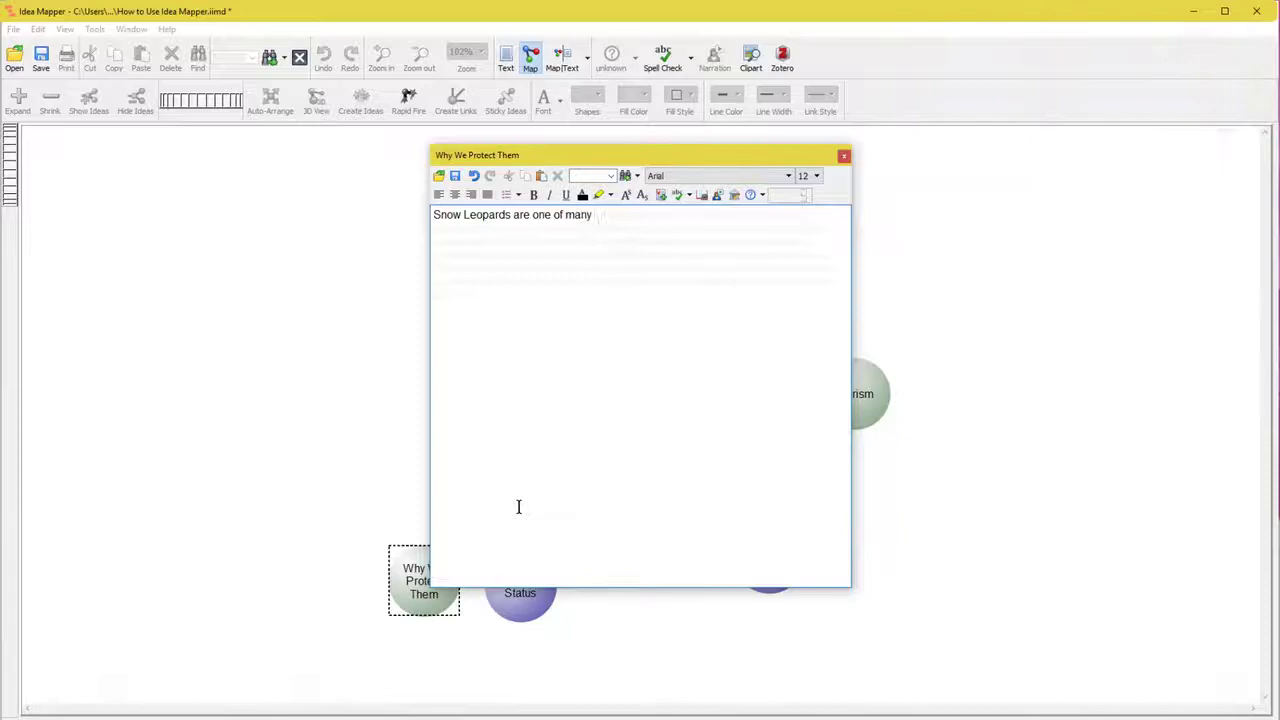
text( endangered species, and their predator nature makes them difficult to argue for. However, as they are one of many, the most basic justifications include that they are a more identifiable species whose absence is easily noticed. In addition, they can indicate widespread environmental damage affecting them directly, or indirectly harming their food sources. Finally, they are part of a global problem affecting many of our more vulnerable habitats. Losing them signals worse to come for unrelated species facing the same threats.)
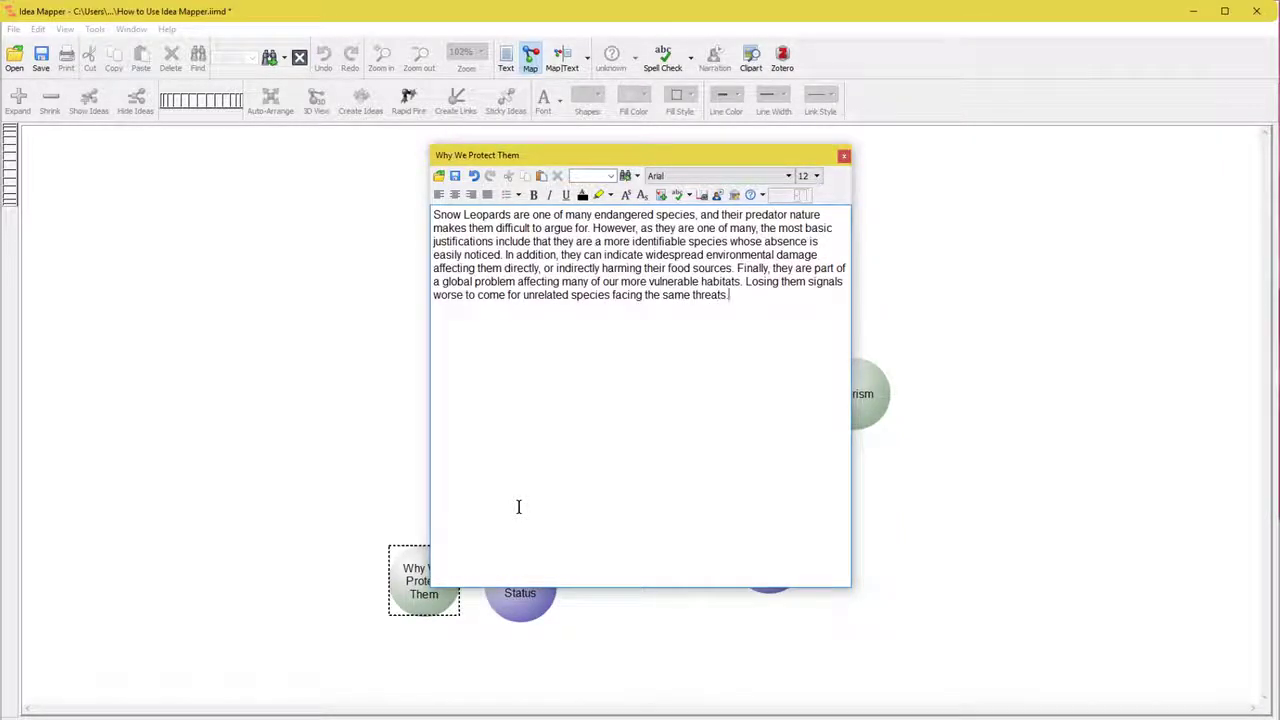
click(844, 157)
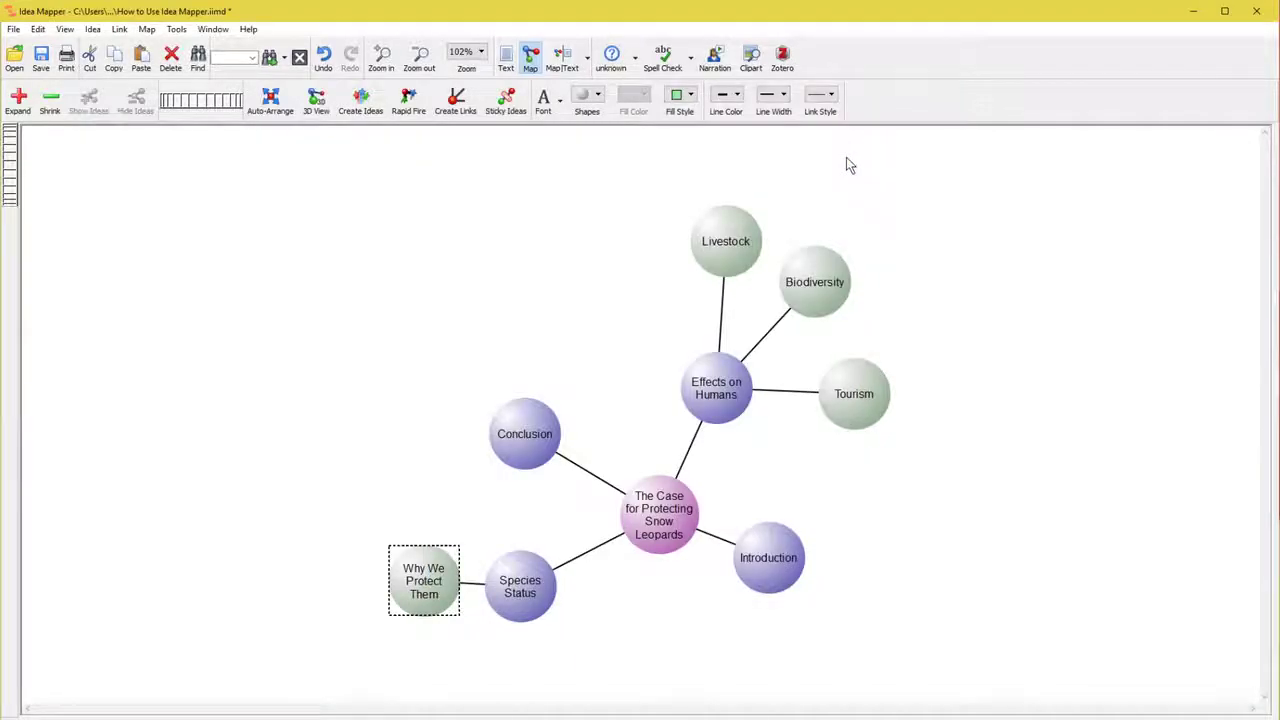
click(797, 211)
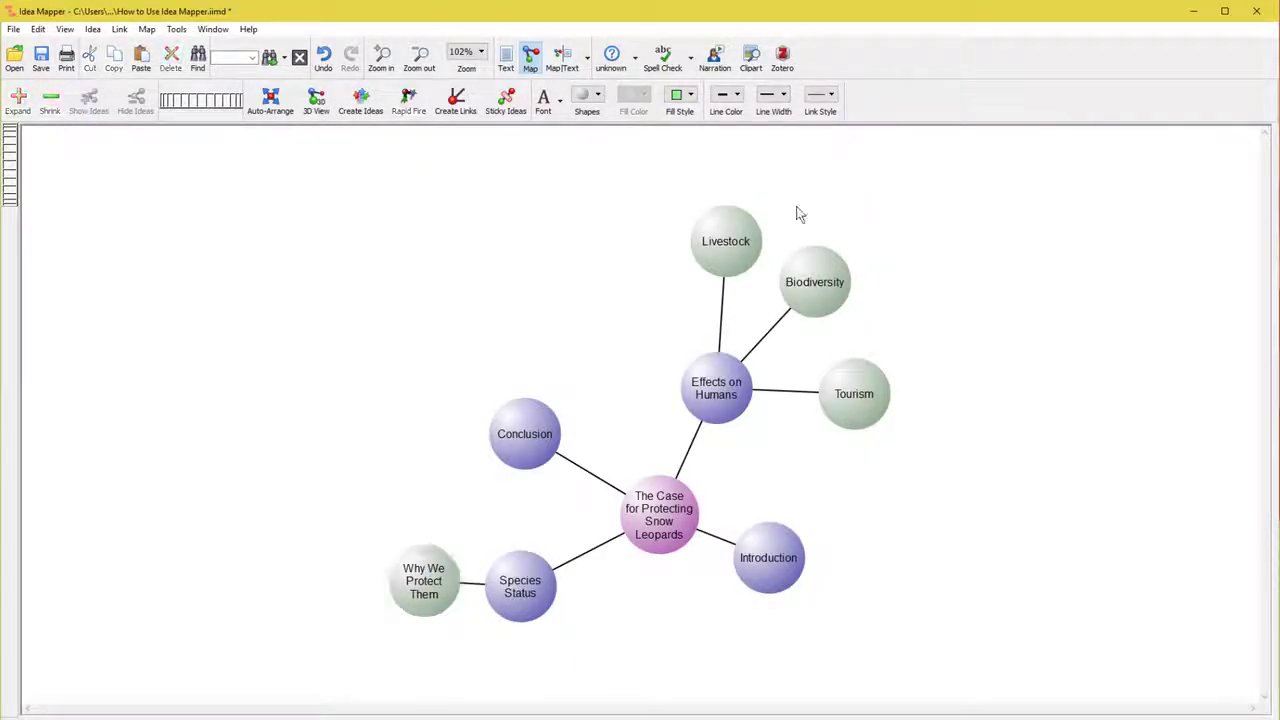
Show map and text side by side and write the Tourism section, from "Economic prosperity benefits more than just the local area" to "additional local livelihoods.".
click(564, 68)
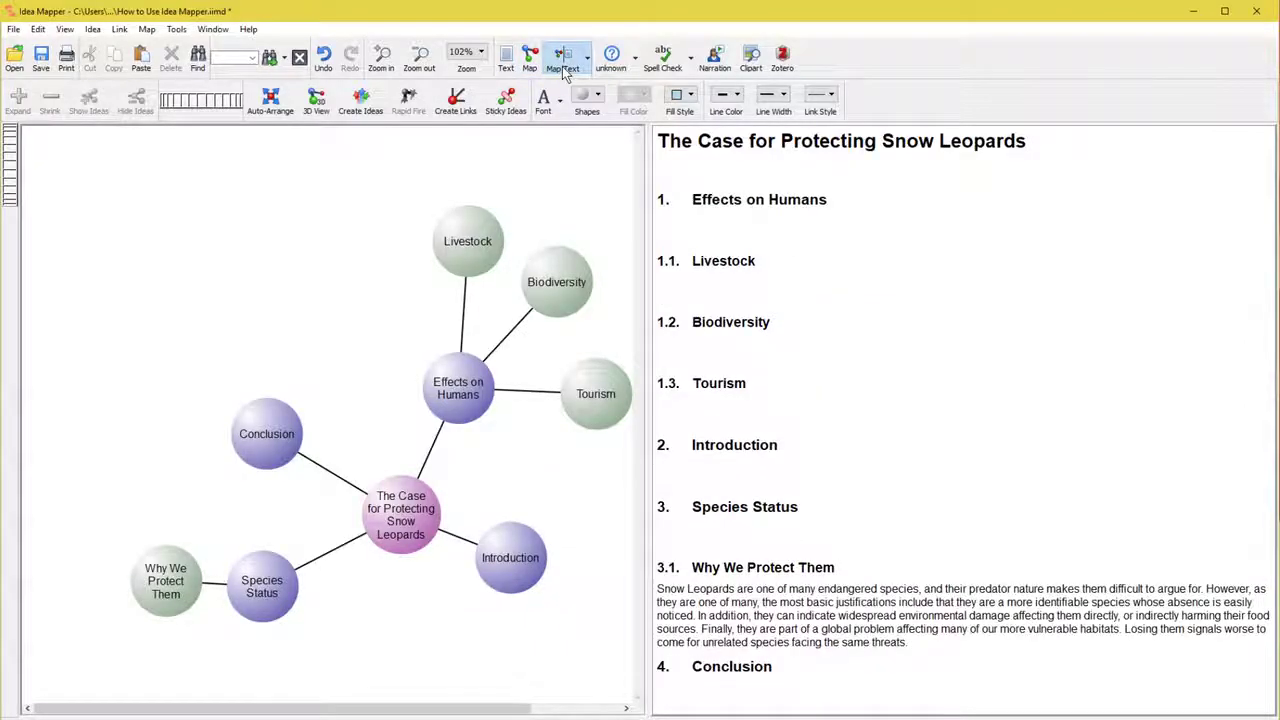
click(782, 414)
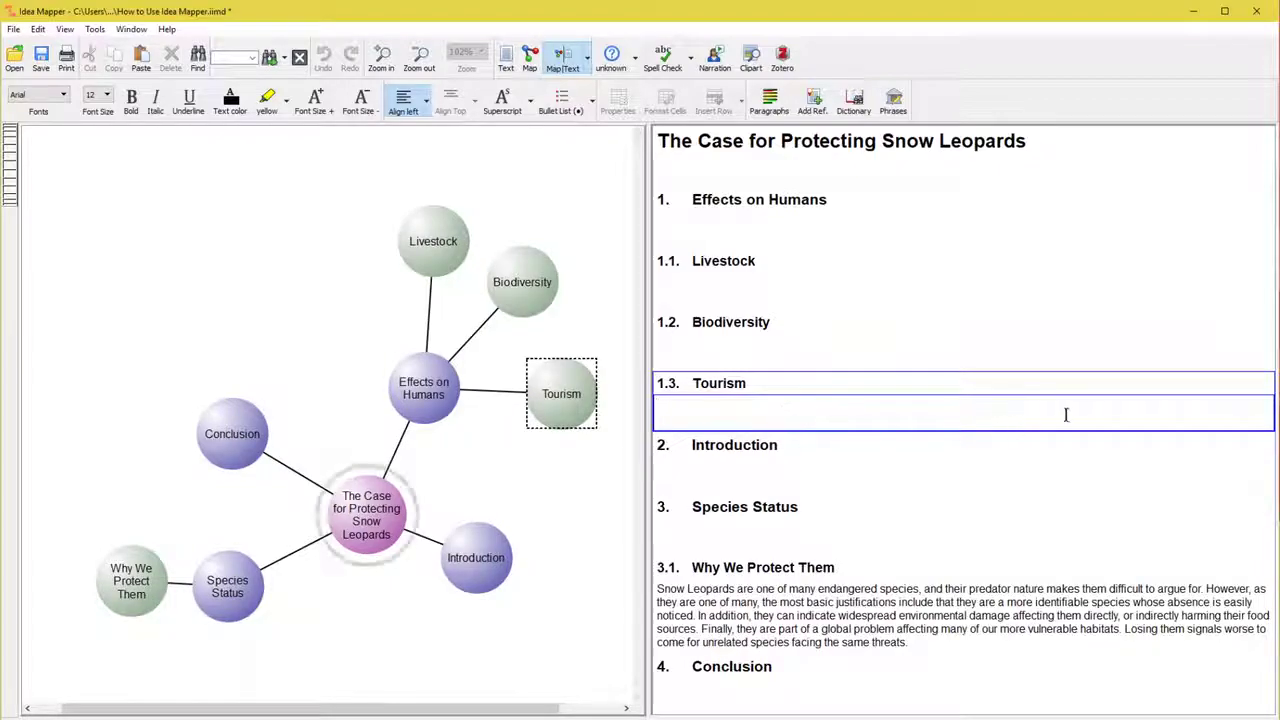
text(Economic p)
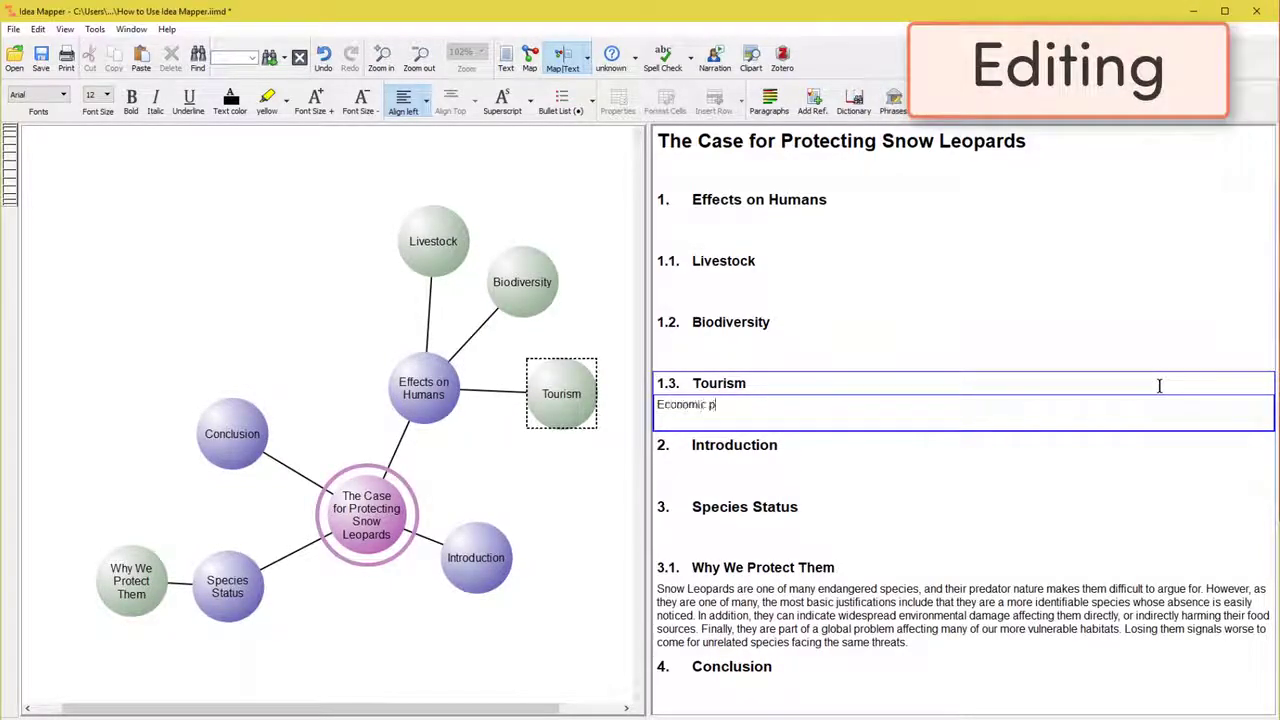
text(rosperity benefits more than just the local)
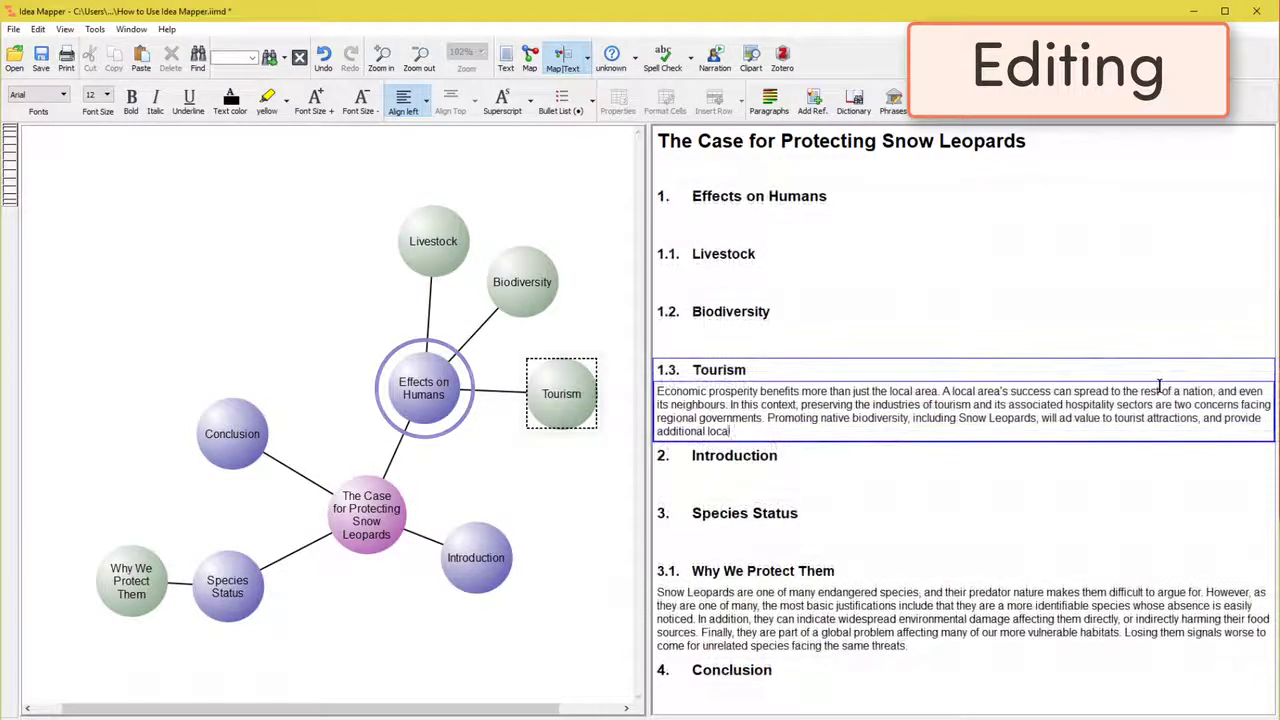
text(.)
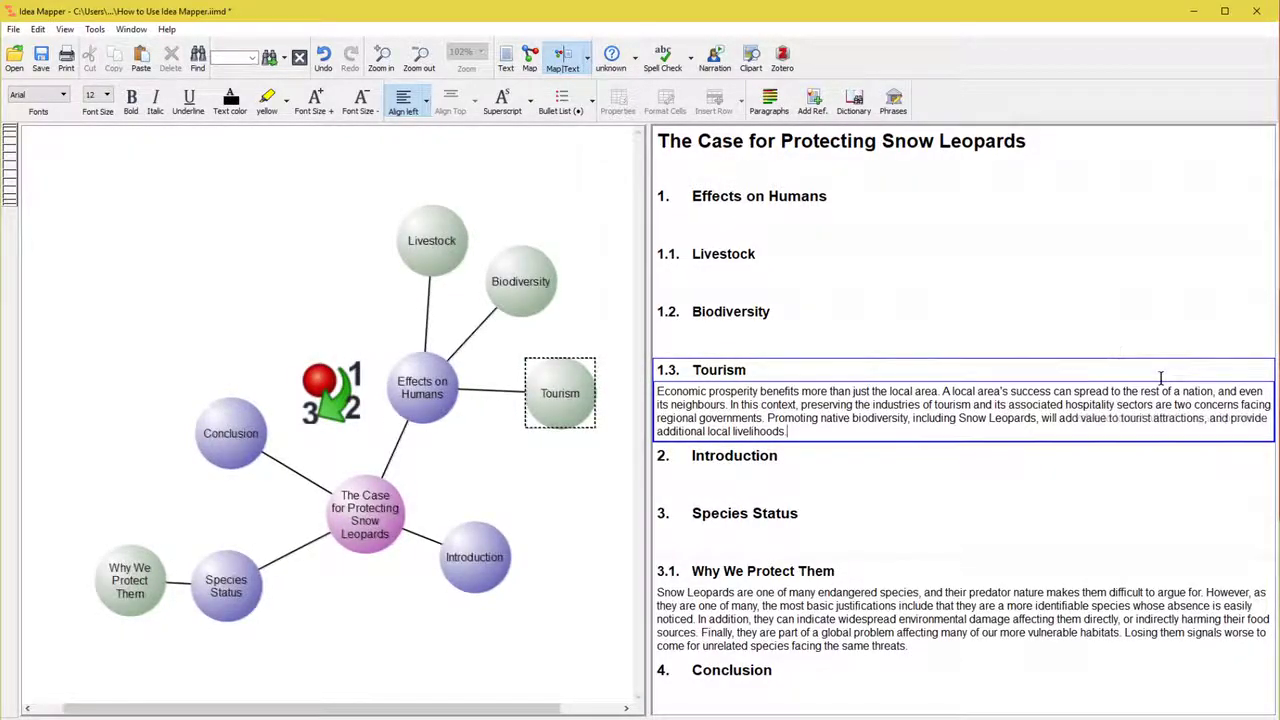
text(.)
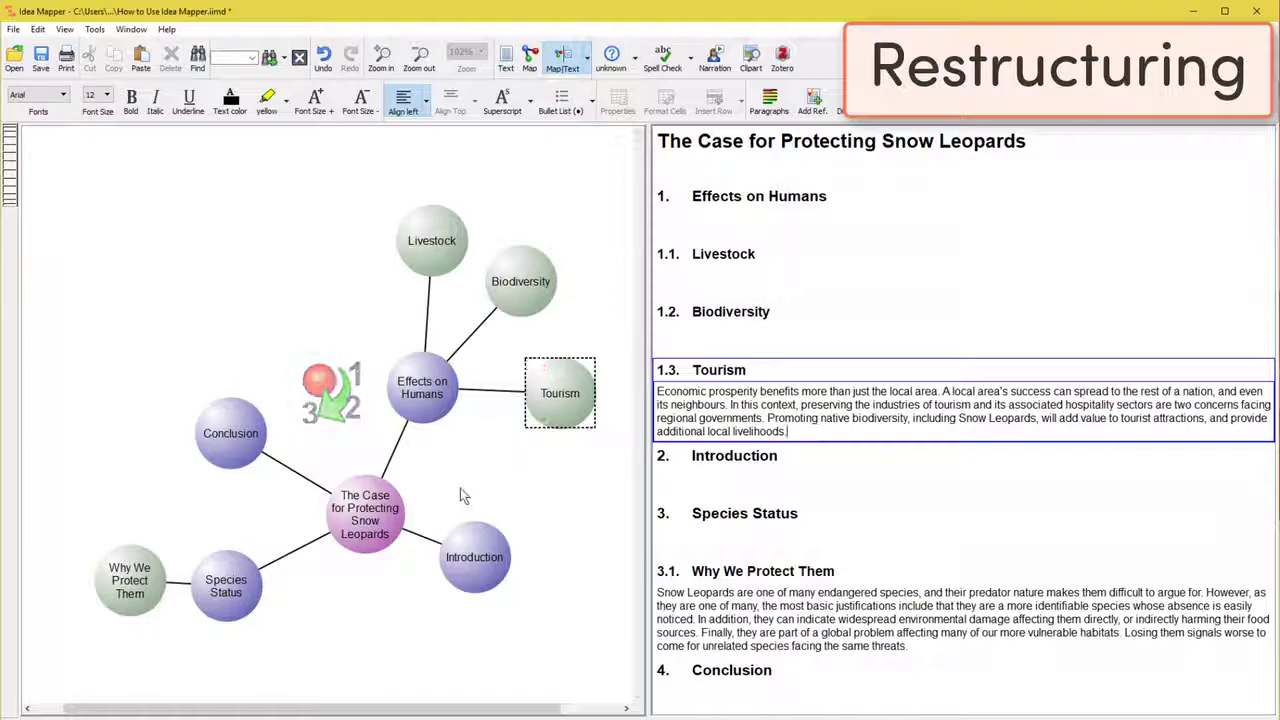
Reorder the sections on the map by moving Effects on Humans below Introduction and Introduction up beside the central idea.
drag(446, 370, 478, 568)
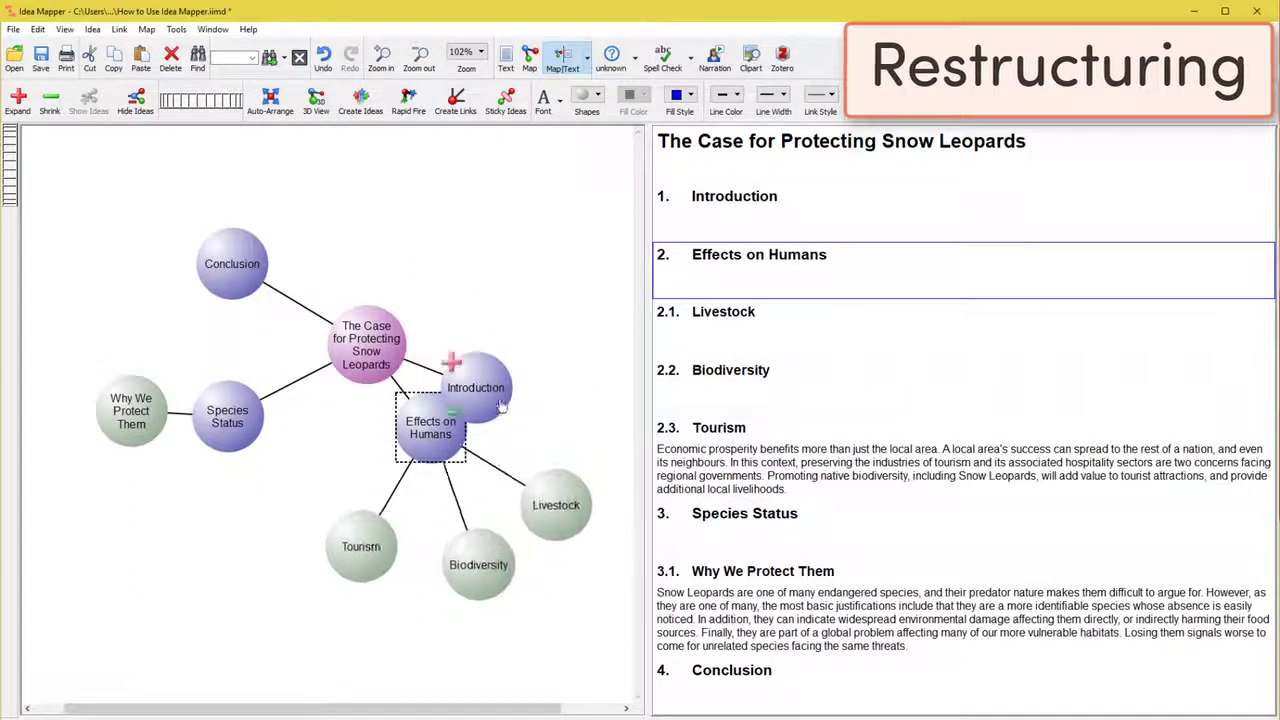
drag(503, 401, 503, 280)
click(560, 302)
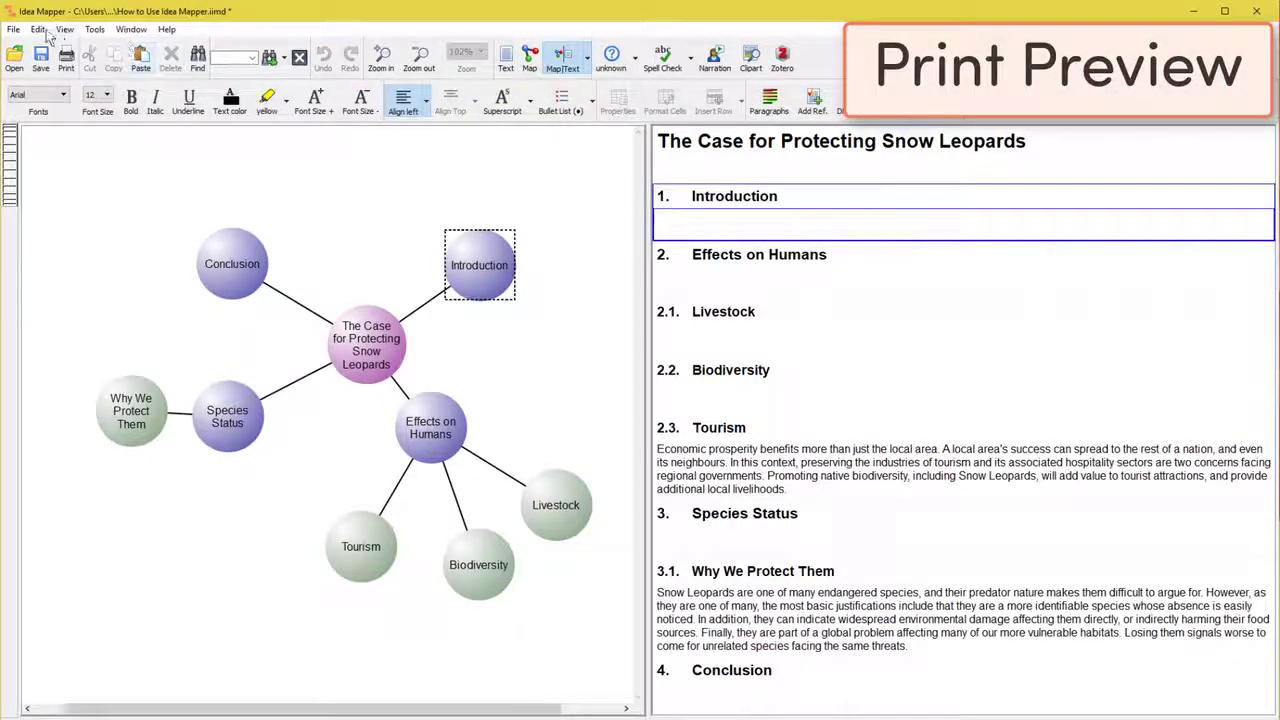
Open the print preview of the document.
click(14, 30)
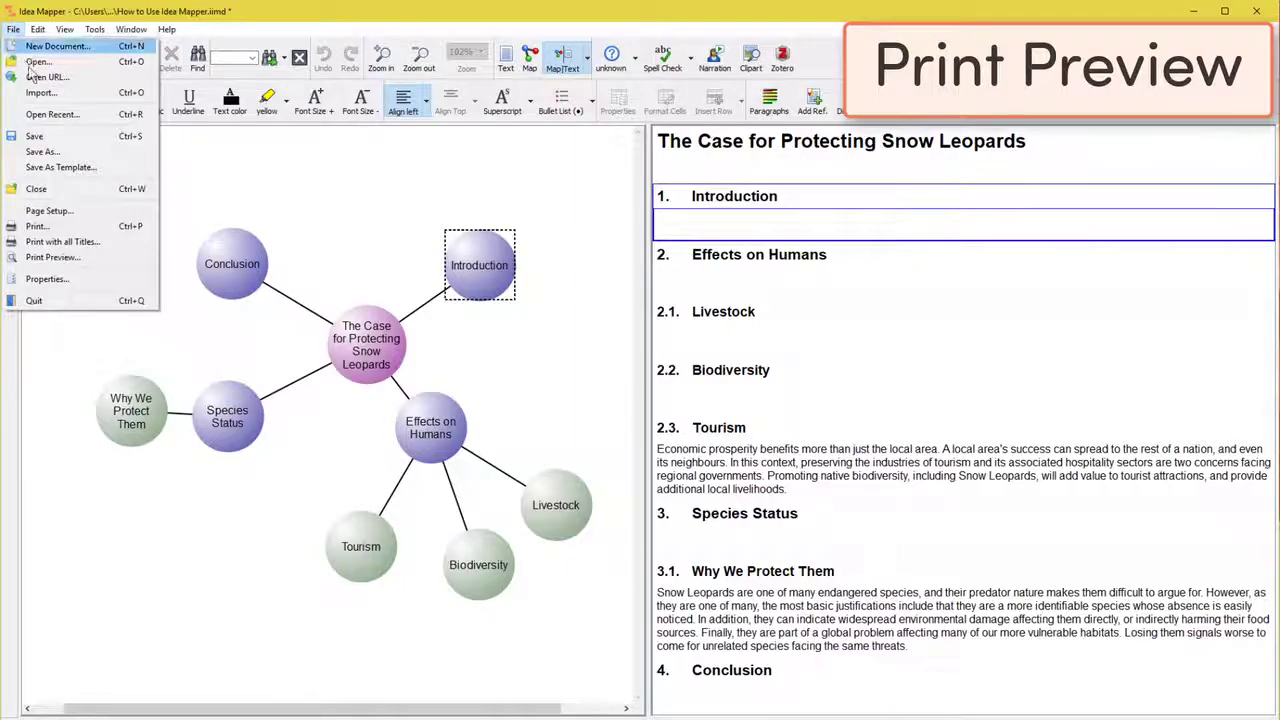
click(53, 257)
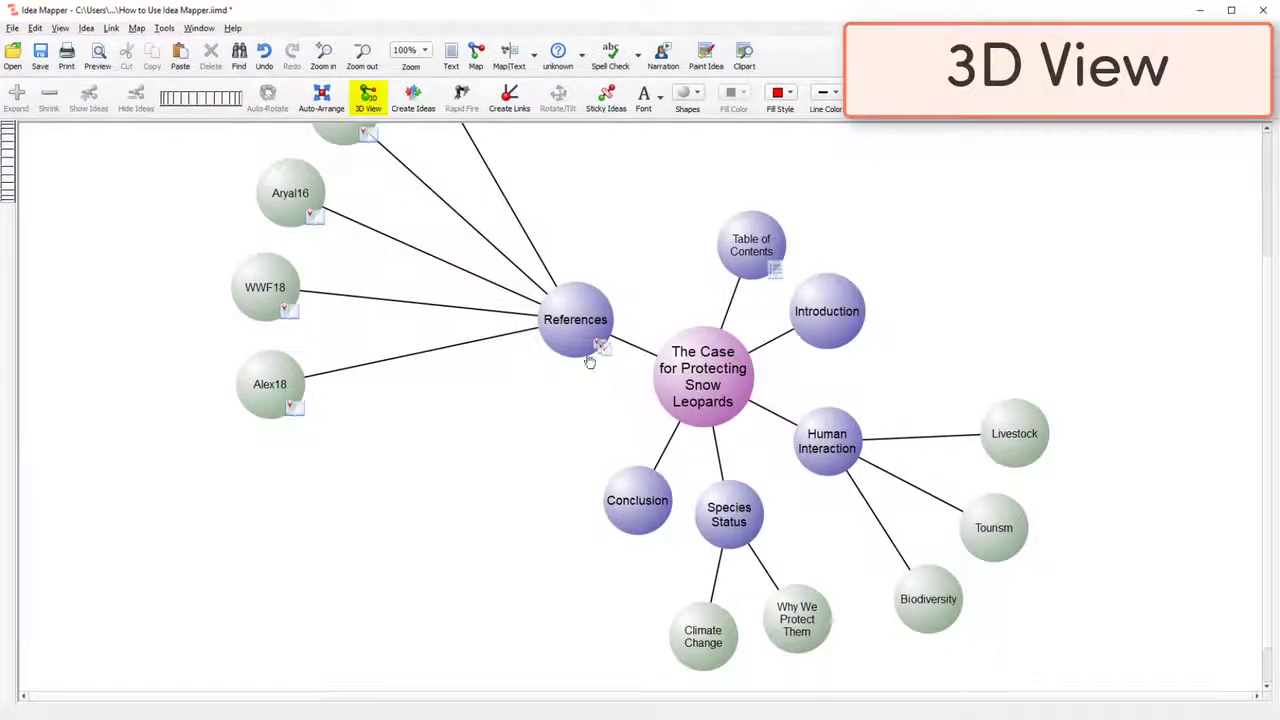
Display the snow leopard map in 3D and adjust its rotation and tilt.
click(367, 97)
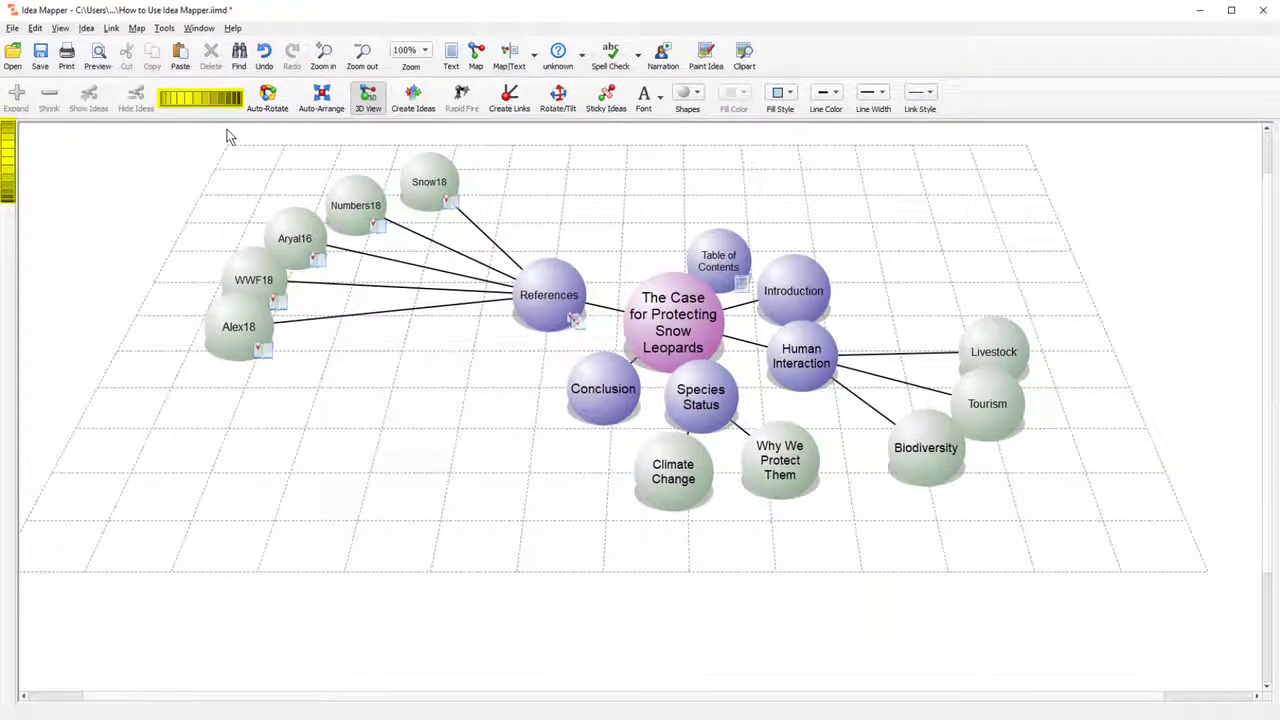
mouse_move(181, 100)
mouse_down()
mouse_move(201, 101)
mouse_move(175, 103)
mouse_move(185, 106)
mouse_up()
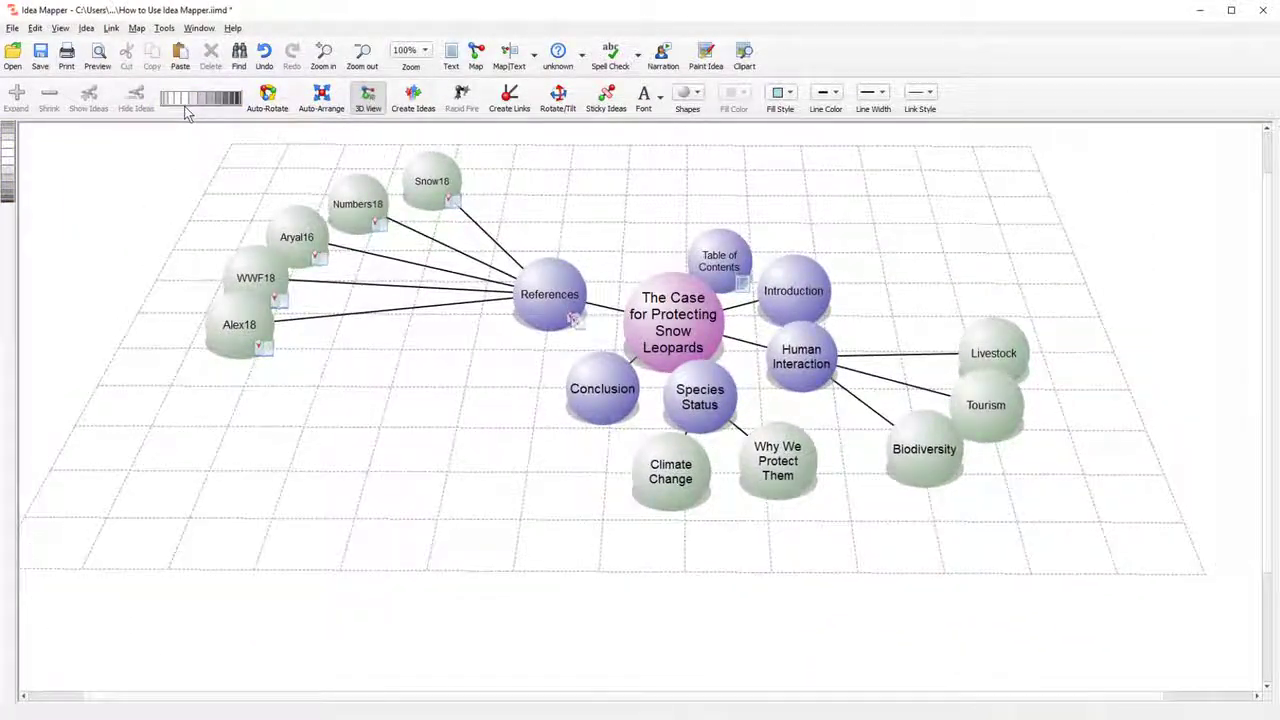
mouse_move(6, 181)
mouse_down()
mouse_move(7, 193)
mouse_move(10, 160)
mouse_up()
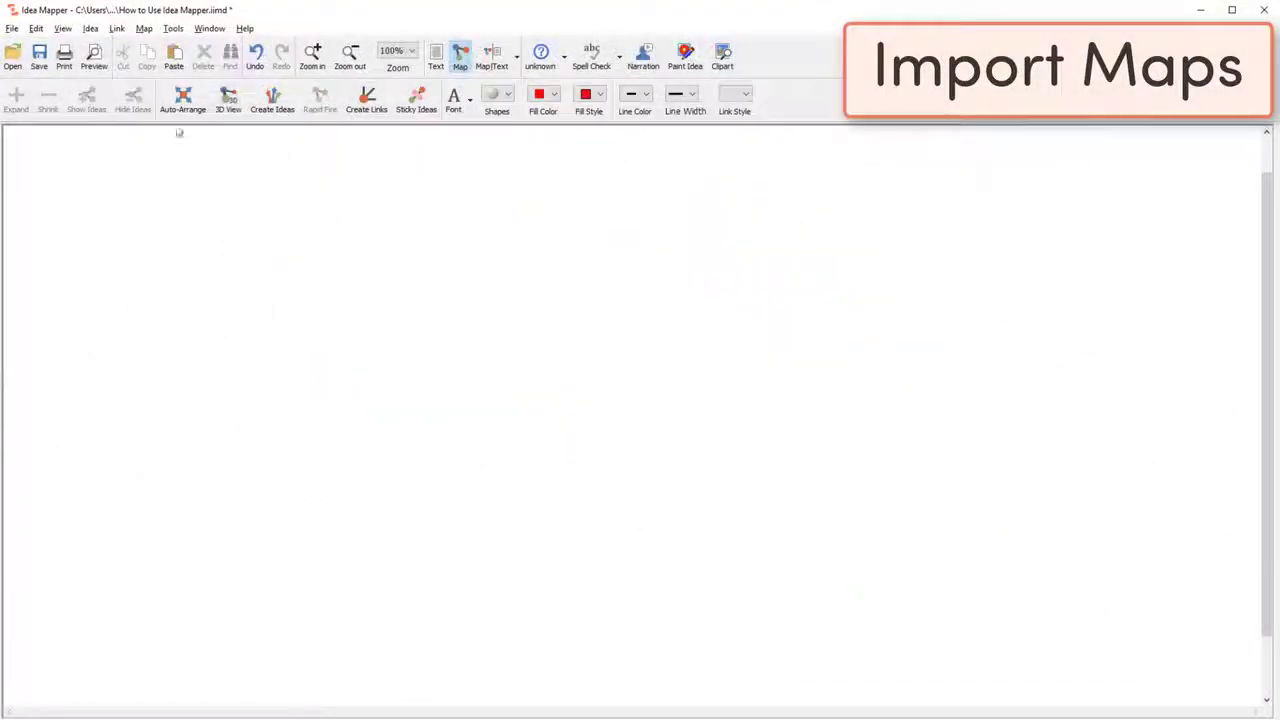
Import the Mixtures.isf map from the Science folder inside Examples.
click(12, 29)
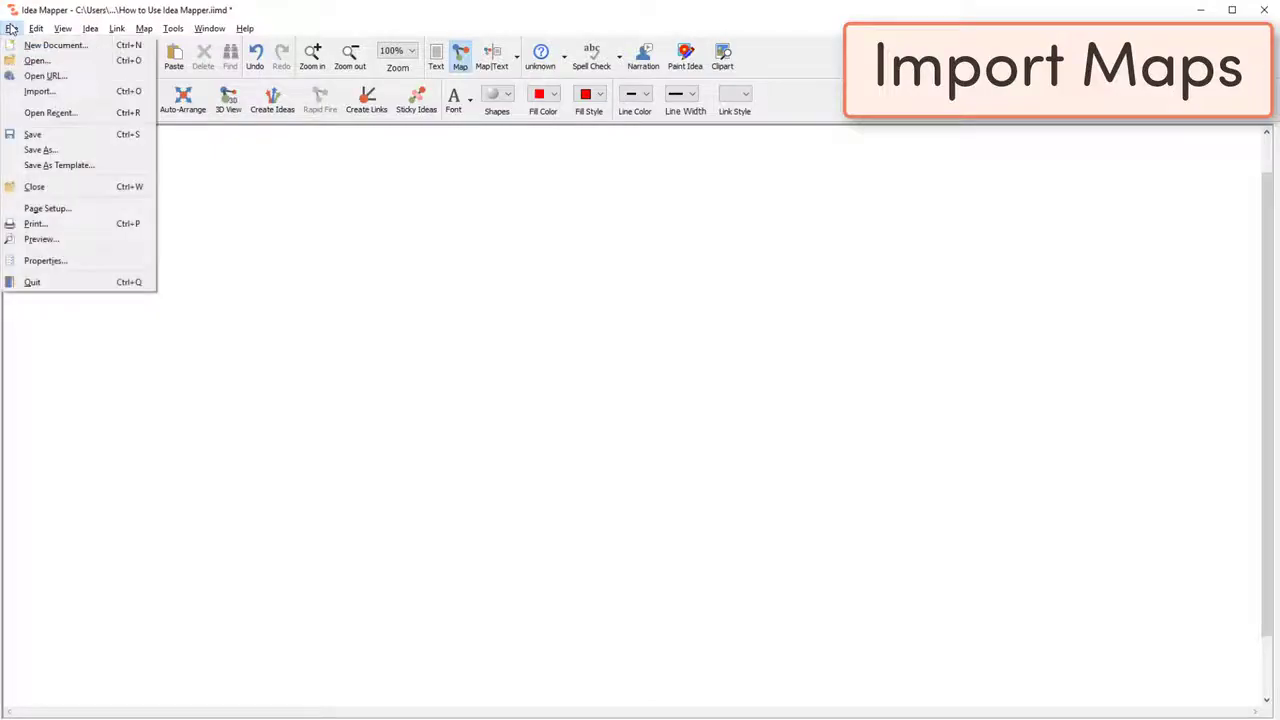
click(62, 97)
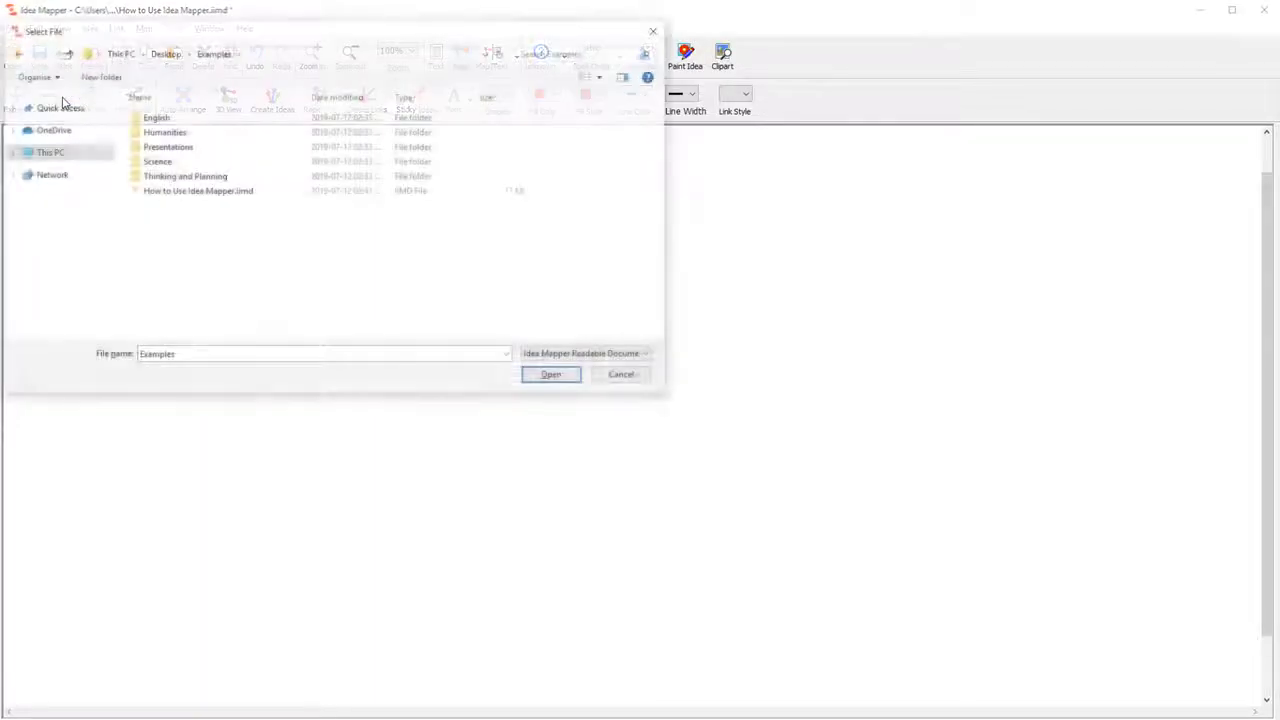
double_click(208, 165)
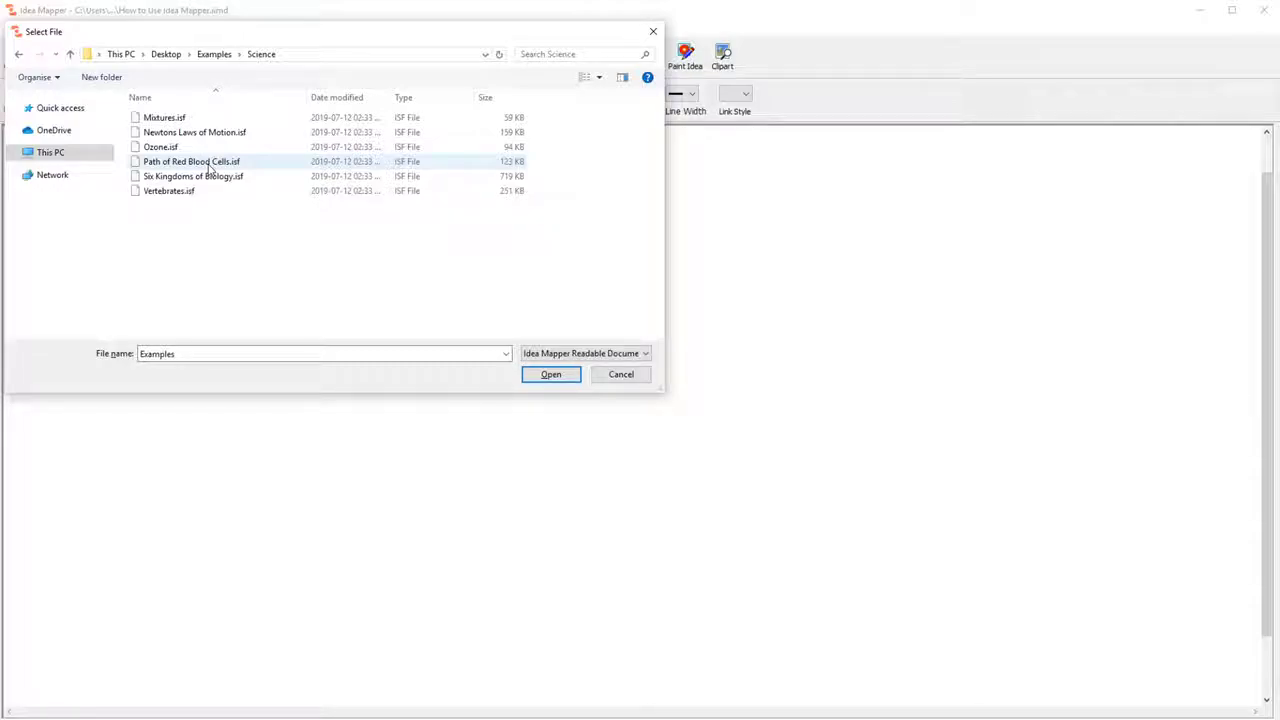
double_click(195, 120)
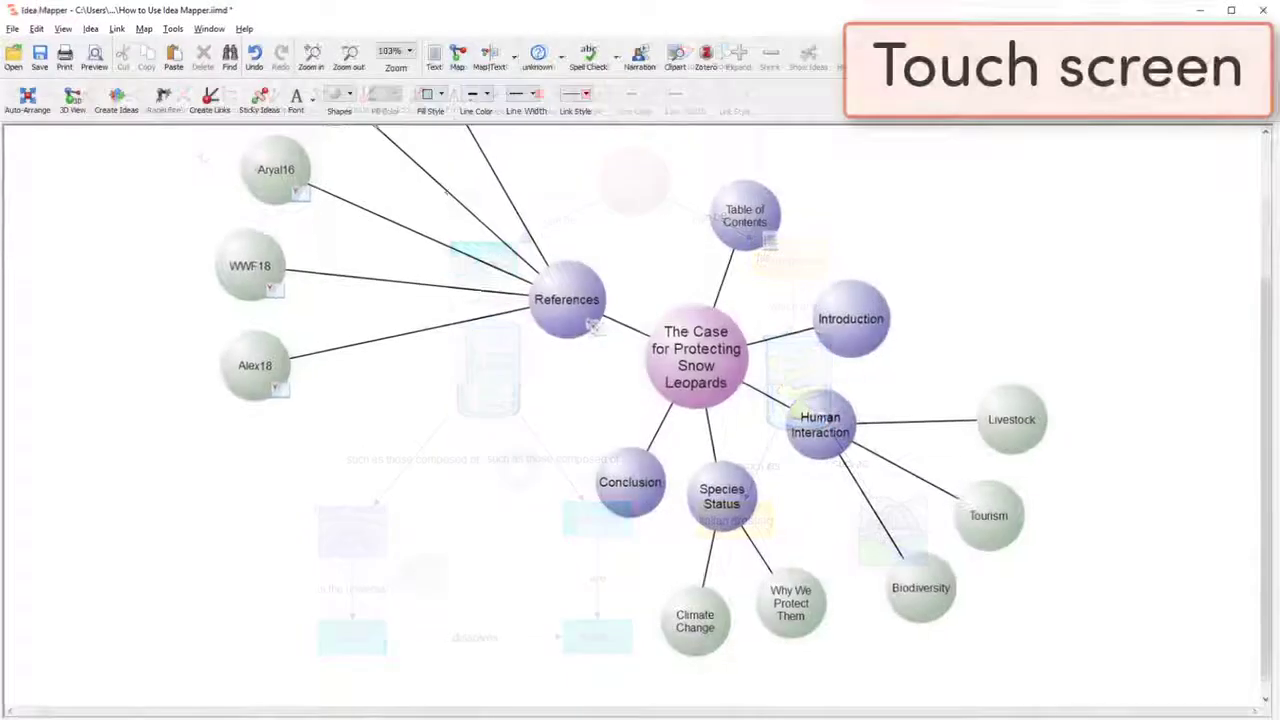
Examine the snow leopard map at different magnifications, focusing on the area around the central idea and References.
scroll(536, 347, up, 5)
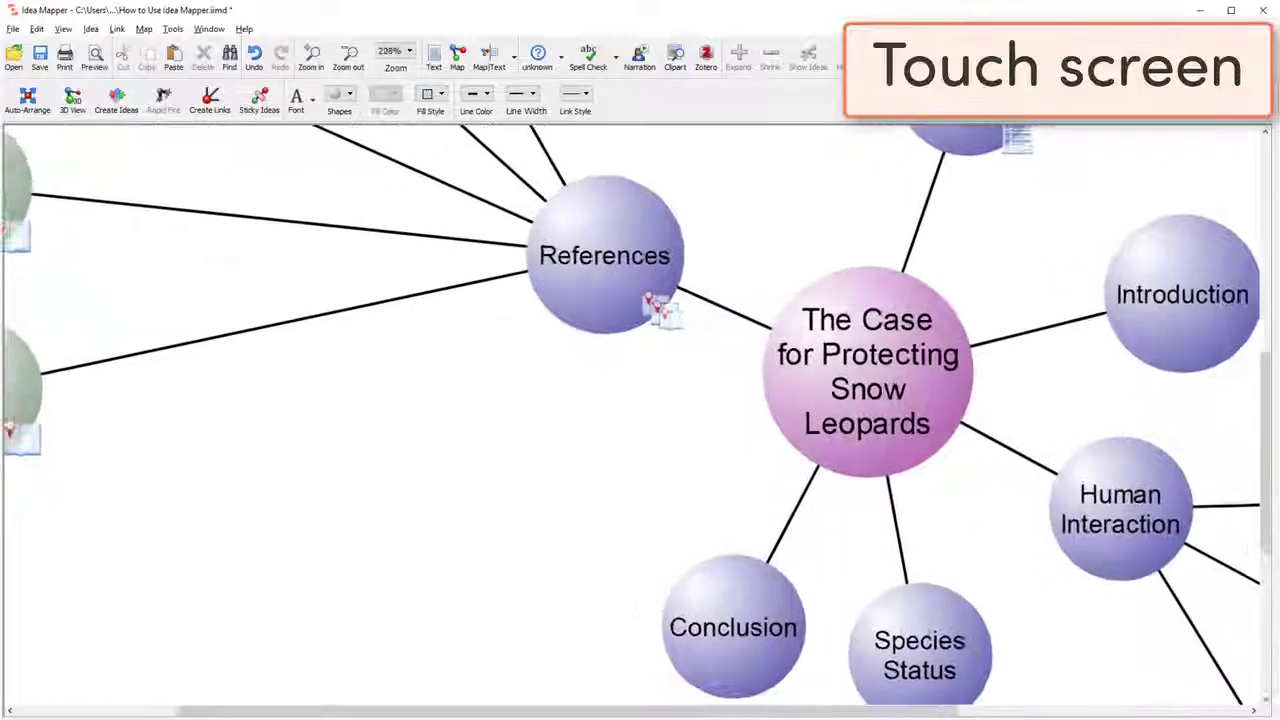
scroll(542, 460, up, 2)
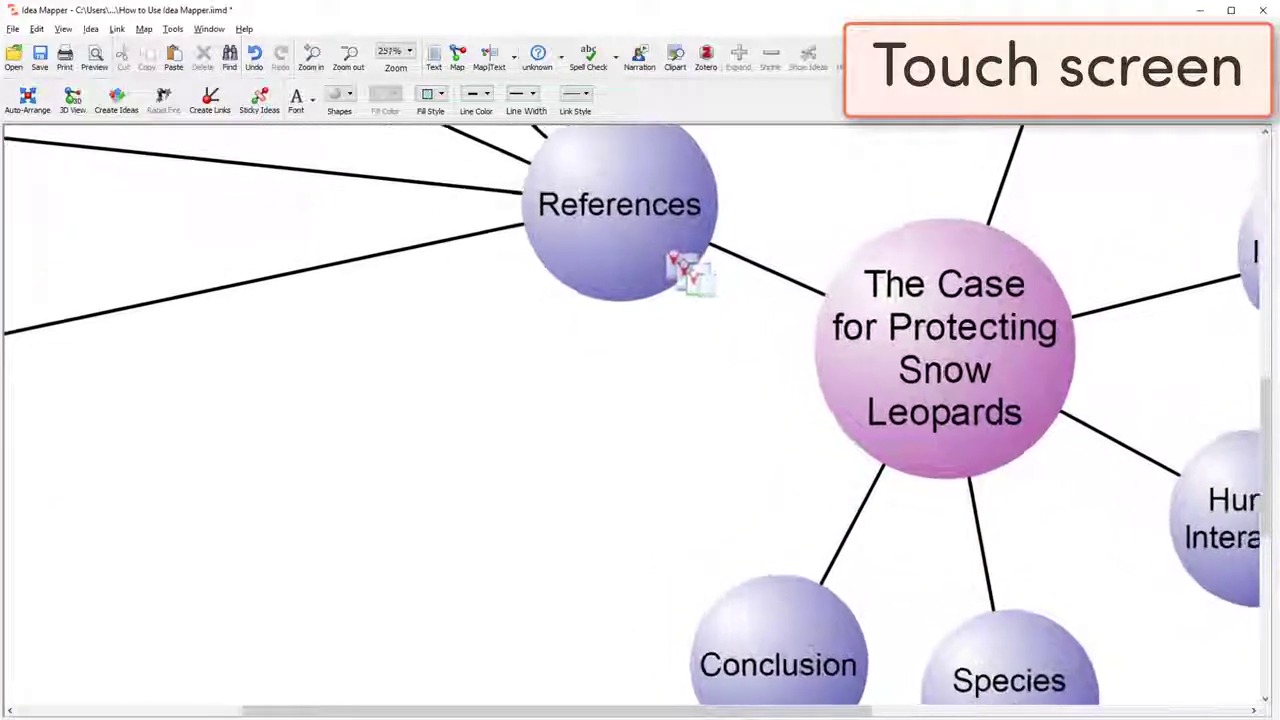
scroll(480, 485, down, 5)
scroll(600, 509, down, 3)
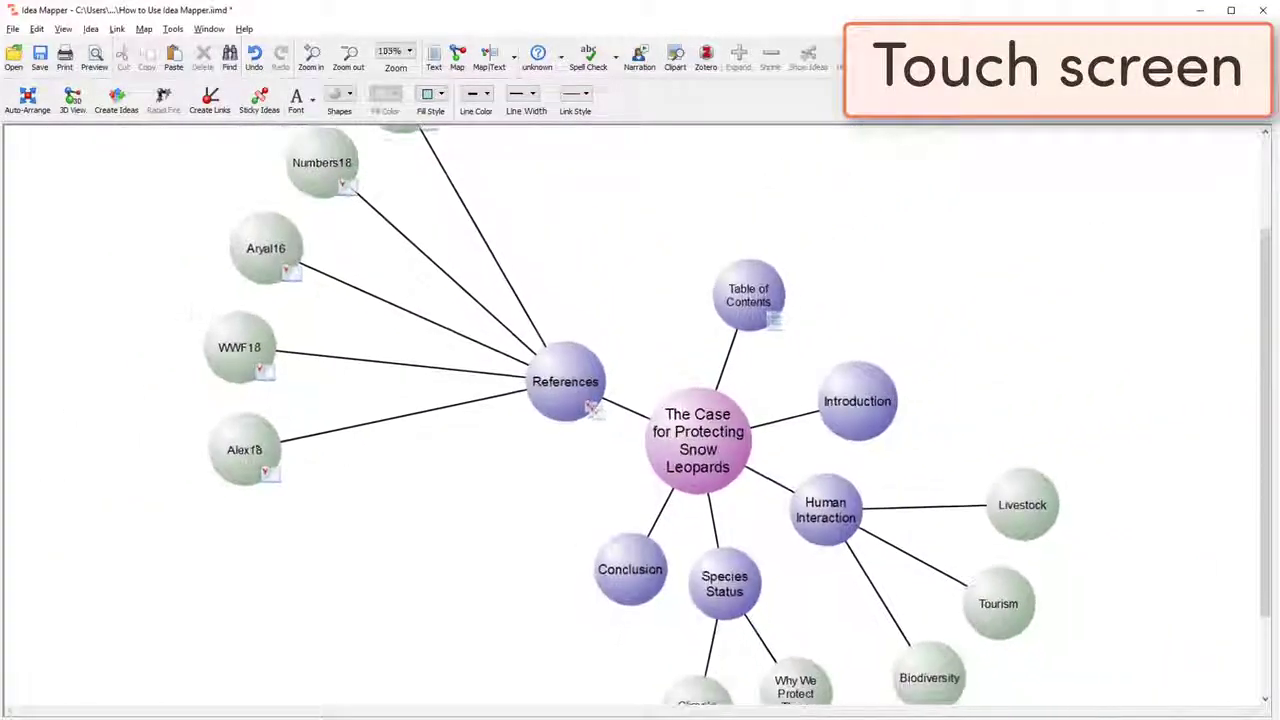
scroll(550, 542, up, 5)
scroll(492, 508, up, 3)
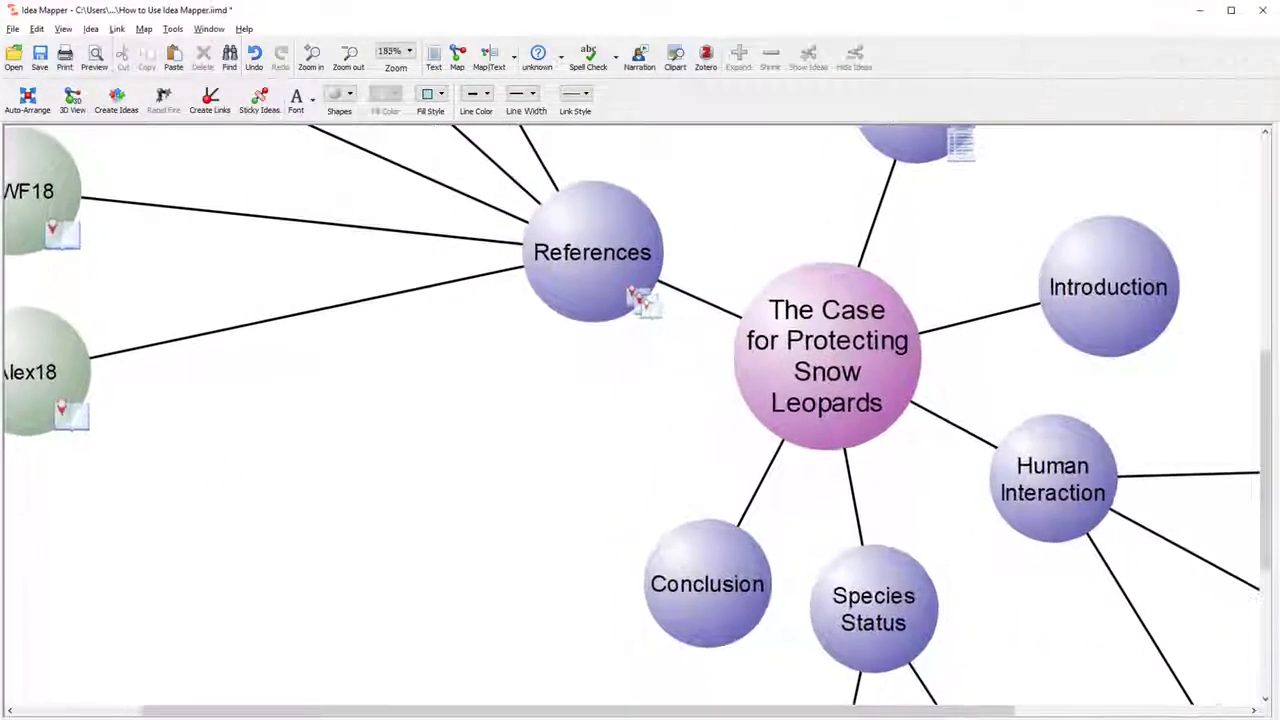
scroll(492, 460, down, 3)
scroll(632, 415, up, 3)
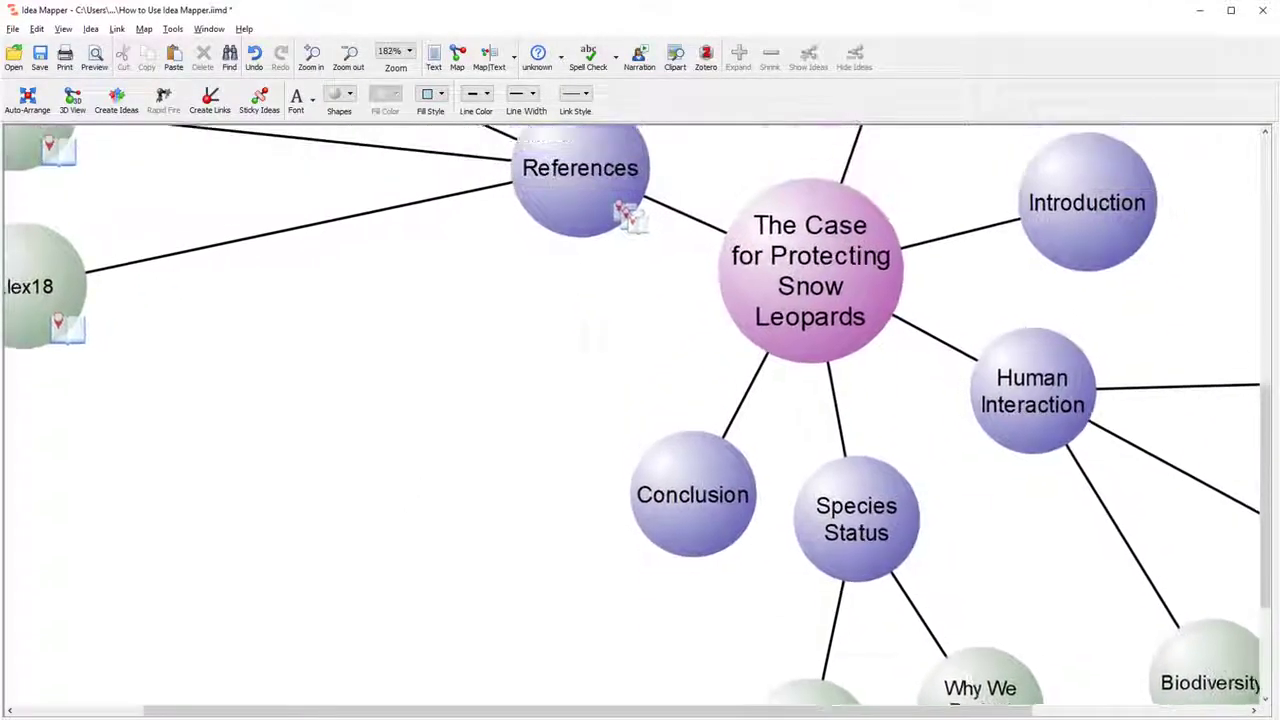
Display word counts on the ideas of the snow leopard map.
scroll(632, 415, right, 3)
right_click(712, 405)
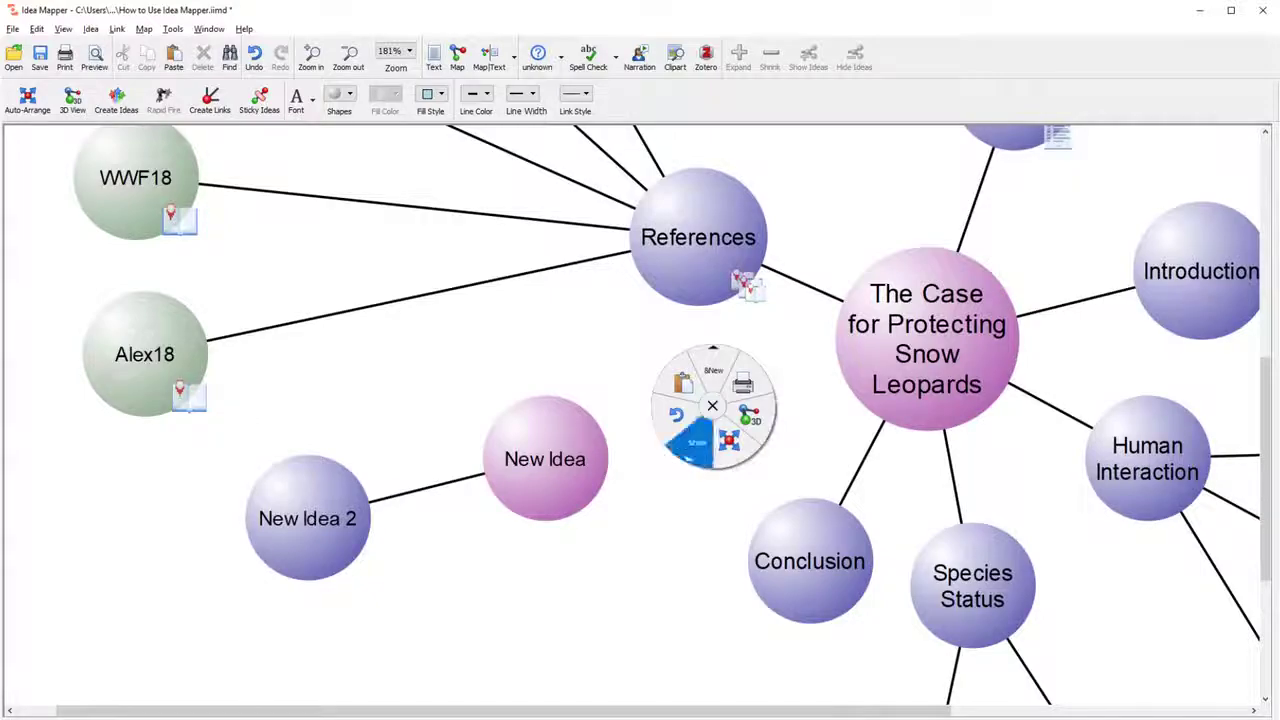
click(692, 441)
click(702, 440)
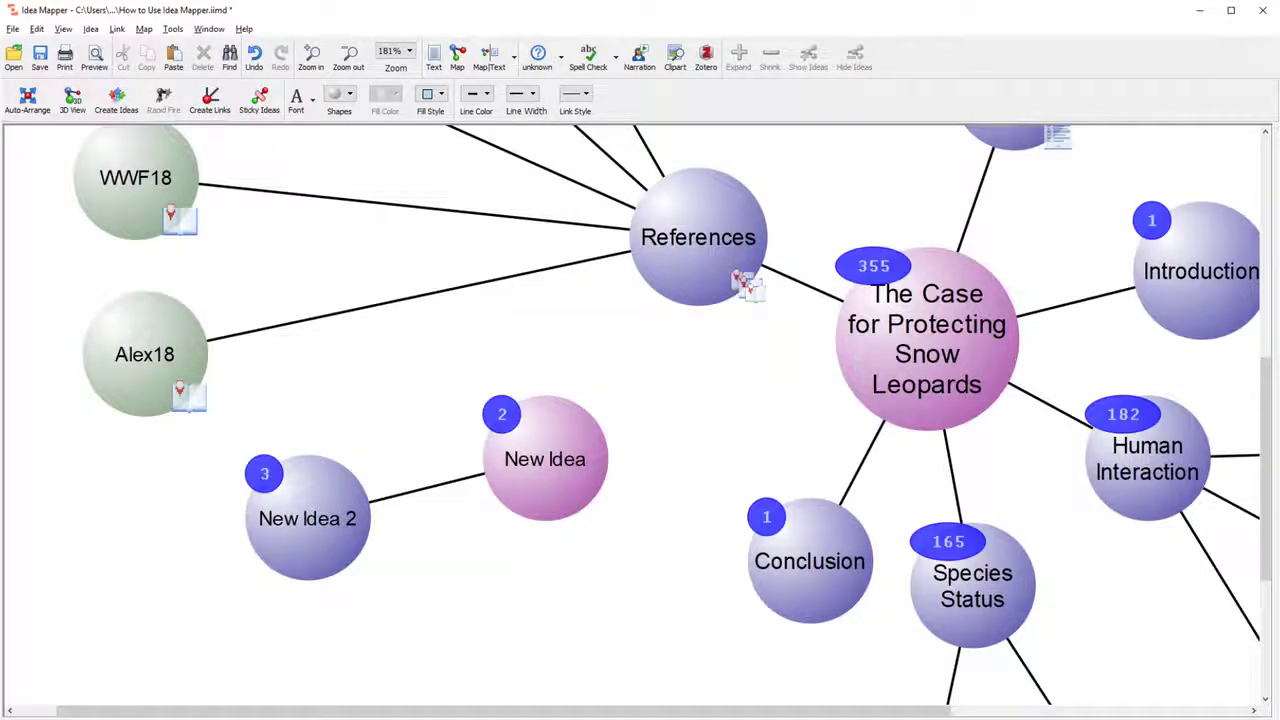